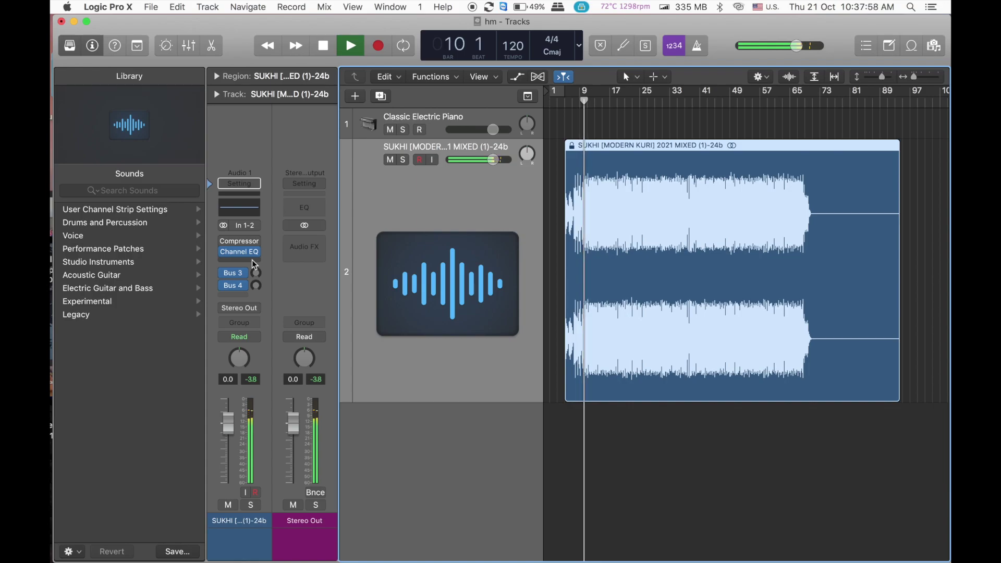
left_click(252, 260)
mouse_move(287, 461)
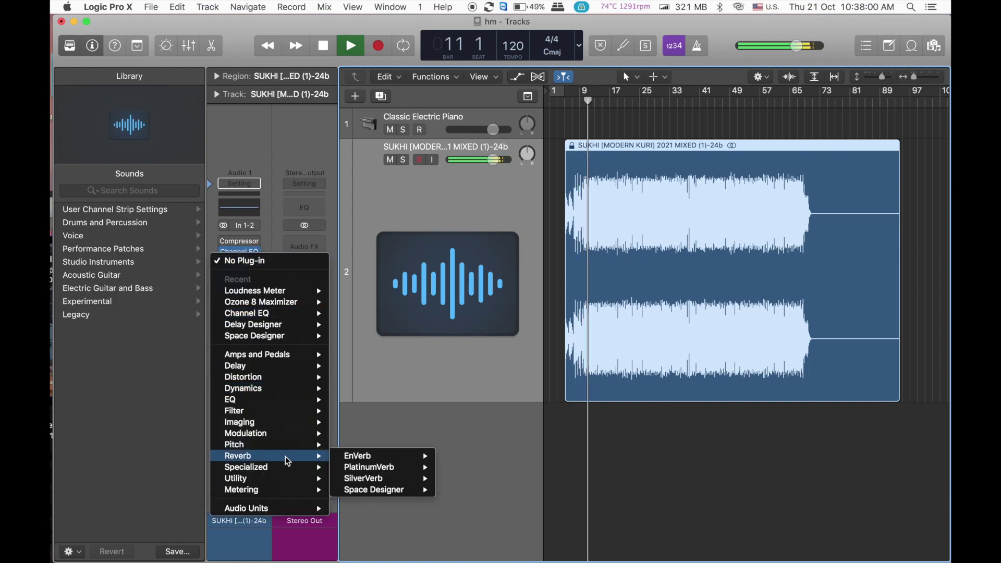
mouse_move(286, 507)
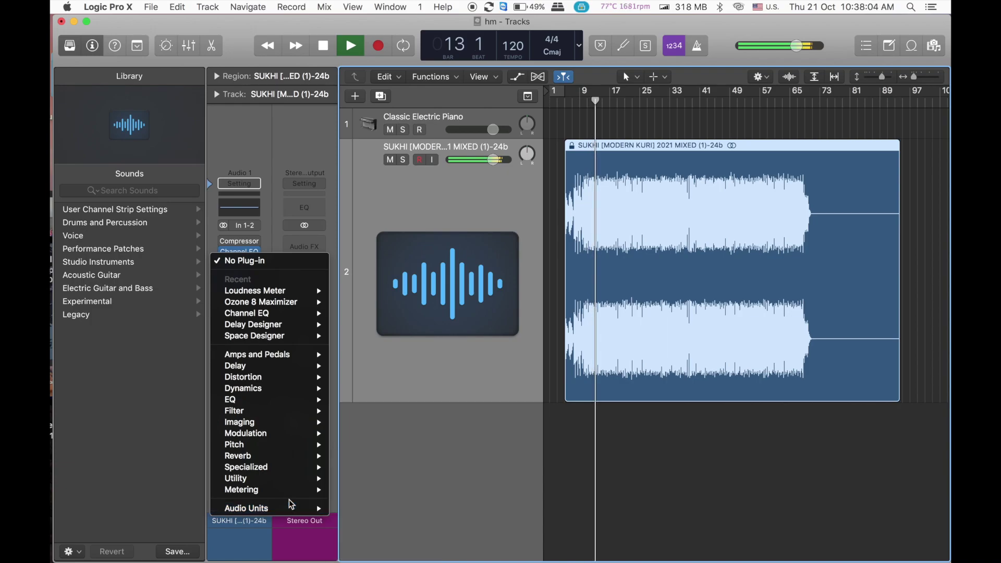
left_click(471, 315)
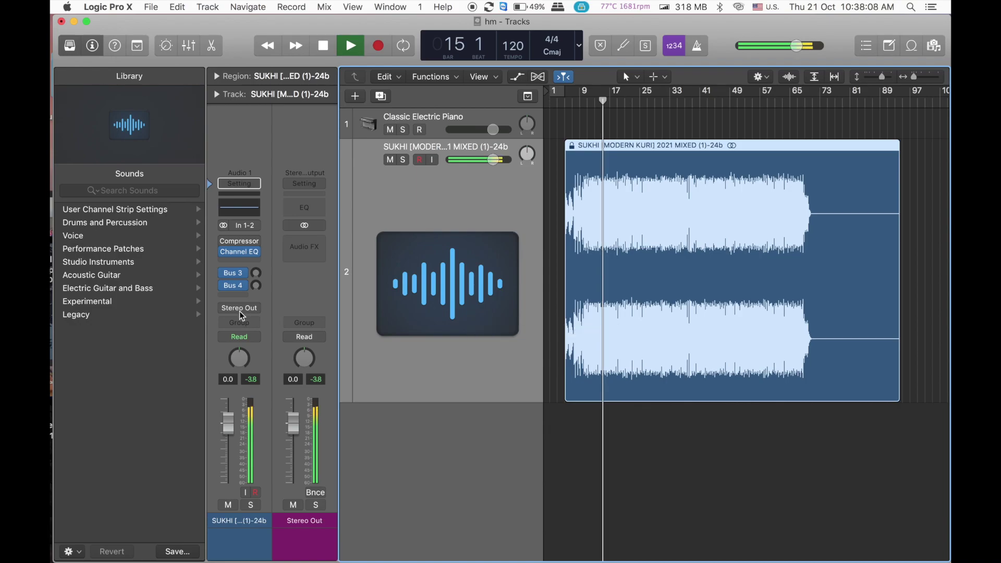
Add a third send to the SUKHI audio track, routed to Bus 8
left_click(241, 295)
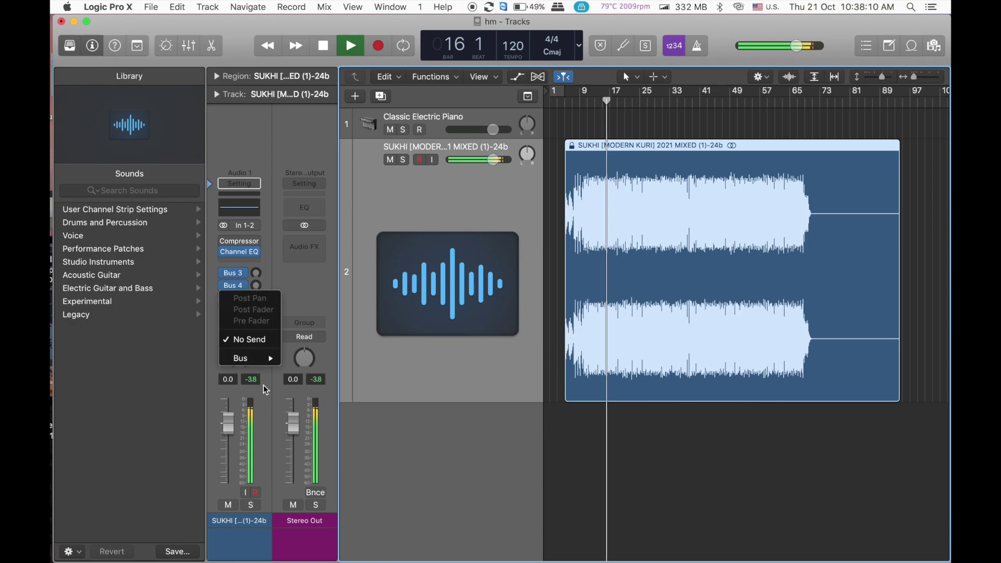
mouse_move(272, 356)
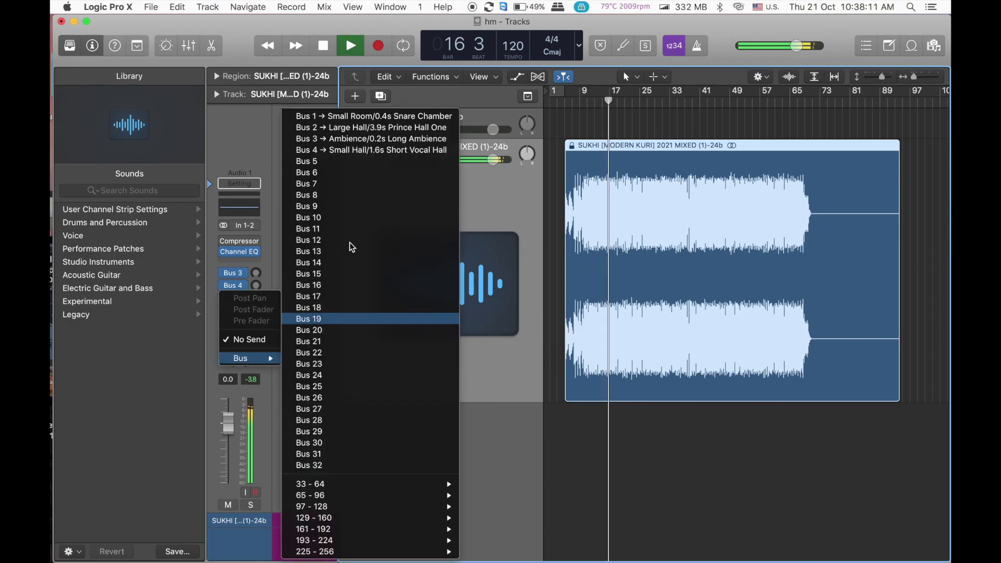
left_click(356, 199)
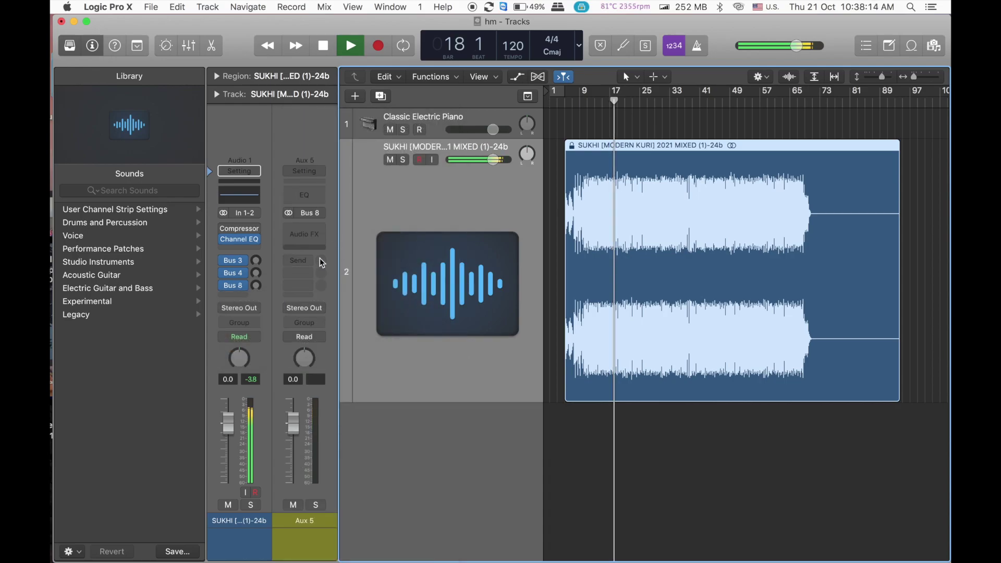
Insert the Adaptive Limiter on the Bus 8 aux channel and close its plug-in window
left_click(316, 231)
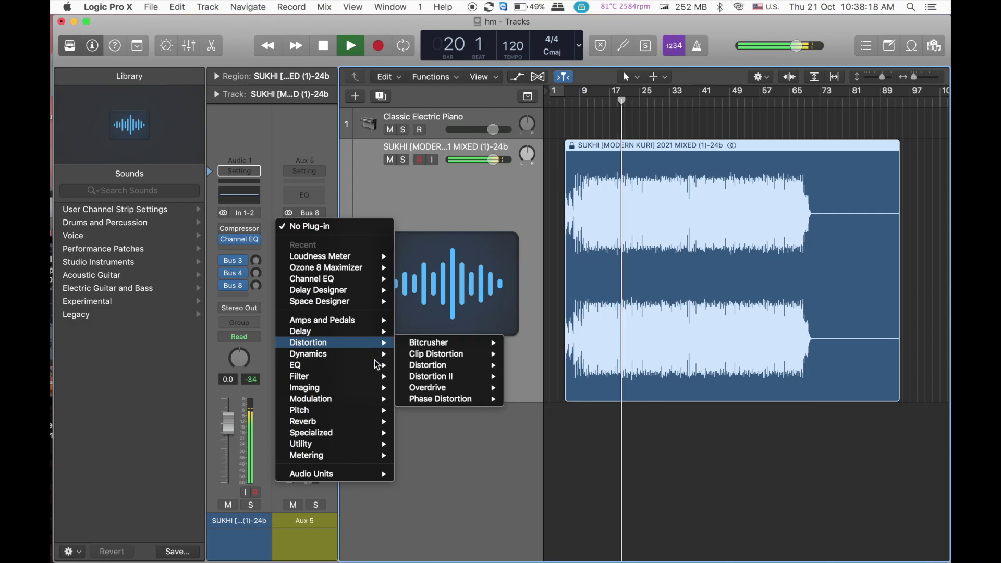
mouse_move(384, 359)
mouse_move(469, 354)
left_click(524, 351)
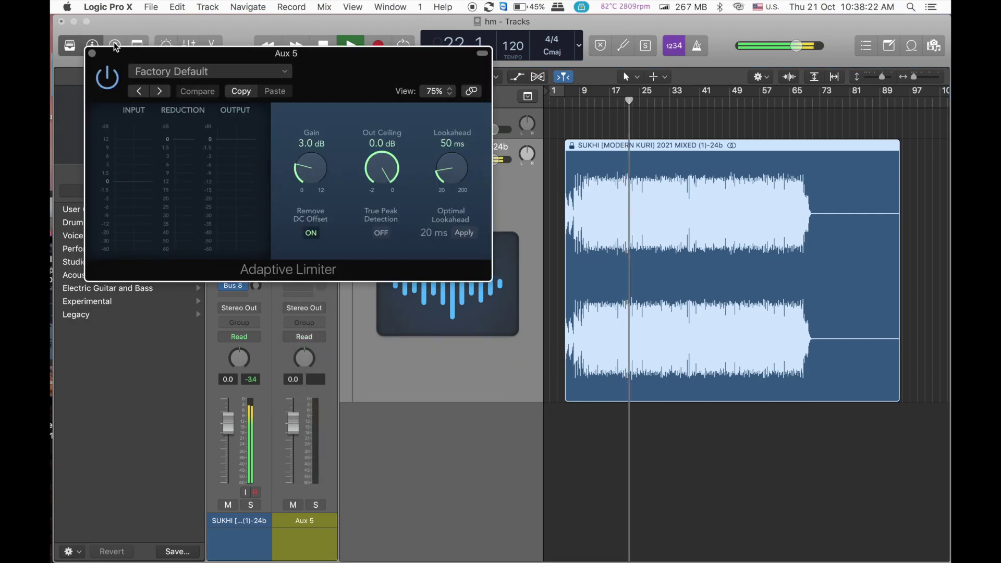
left_click(92, 53)
Raise the SUKHI audio track's Bus 8 send level to about -0.8 dB
left_click(256, 285)
left_click_drag(257, 285, 265, 185)
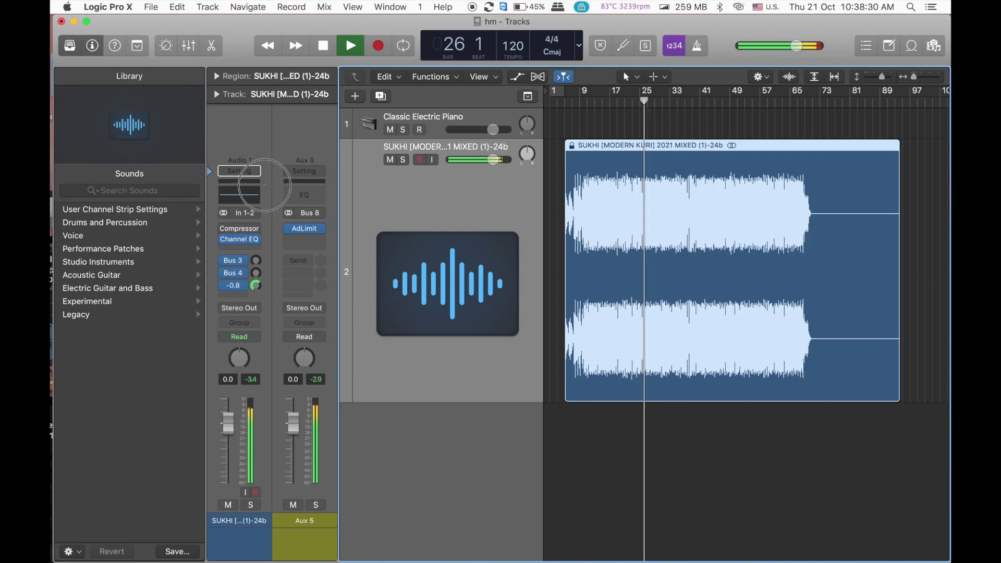
left_click_drag(256, 285, 257, 290)
Set the gain of the Aux 5 Adaptive Limiter to 1.1 dB and close its window
left_click(308, 230)
left_click_drag(314, 177, 320, 206)
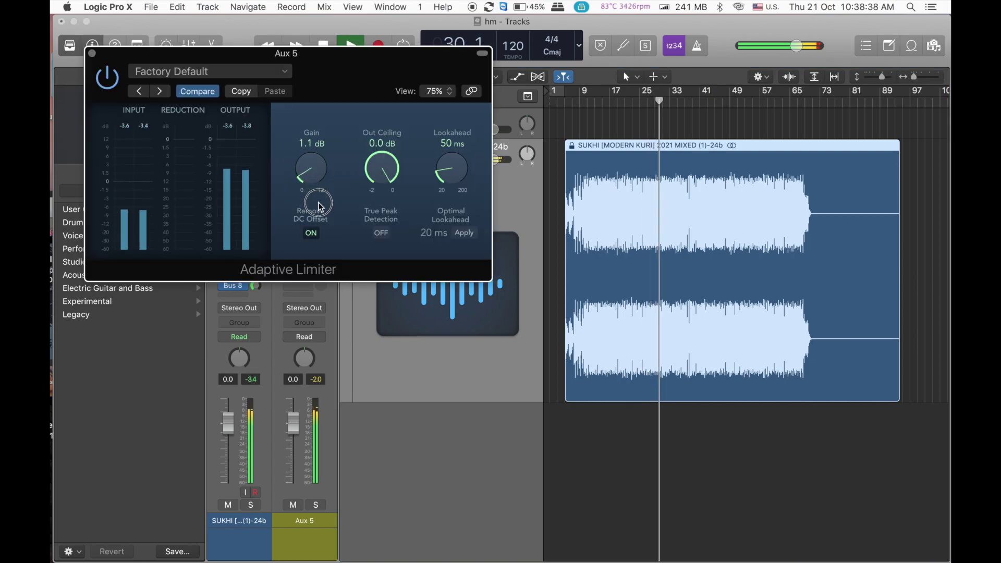
left_click(91, 53)
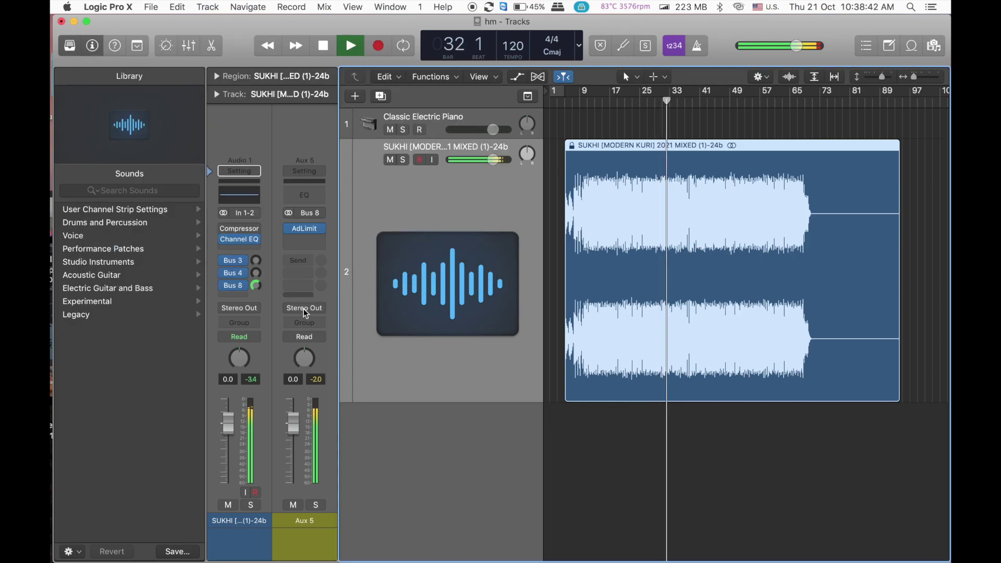
Add a fourth send to the SUKHI audio track, routed to Bus 9
left_click(236, 295)
mouse_move(267, 360)
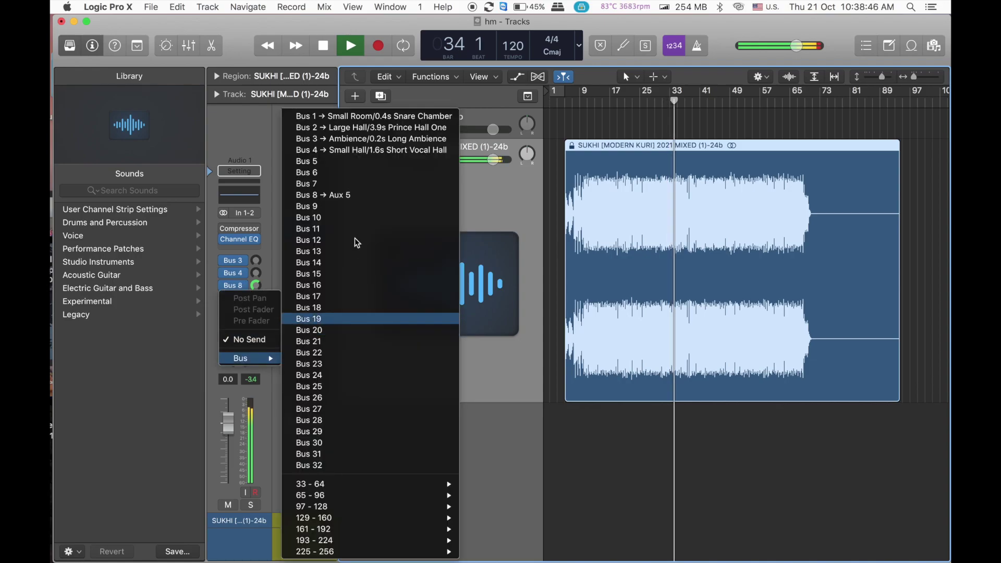
left_click(352, 207)
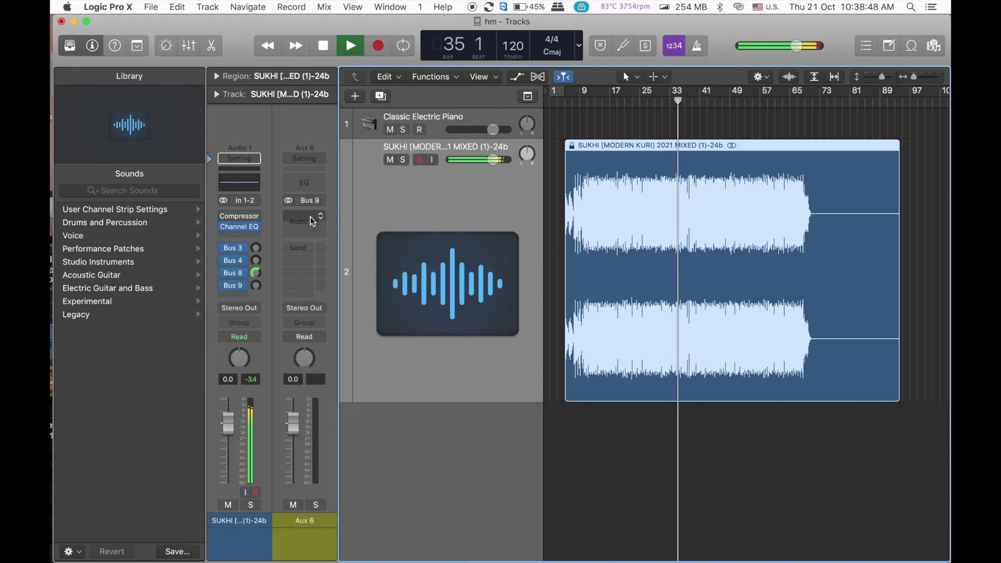
Insert a Compressor on the Bus 9 aux channel, load the MY KICK preset and move its window clear of the channel strips
left_click(311, 220)
mouse_move(367, 345)
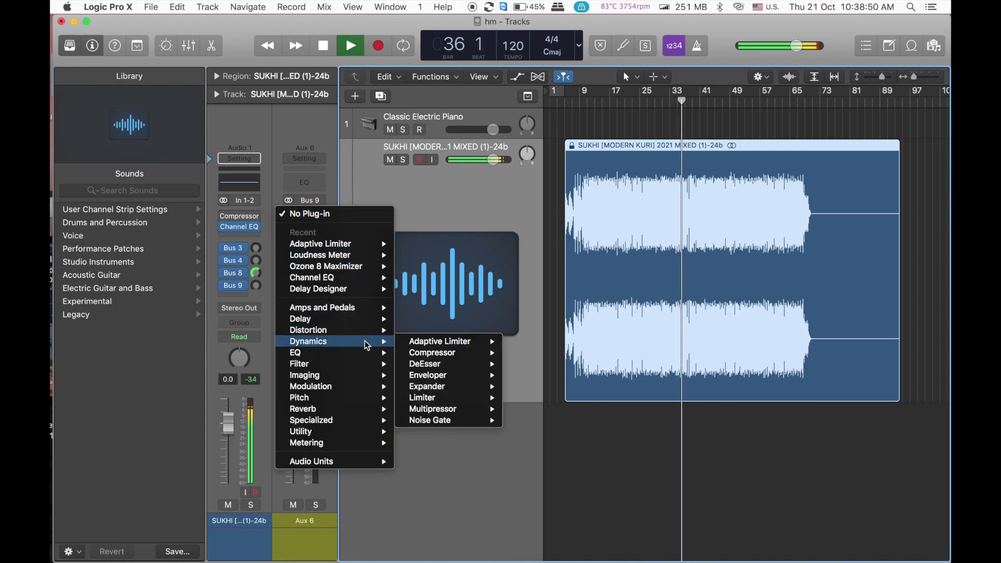
left_click(514, 354)
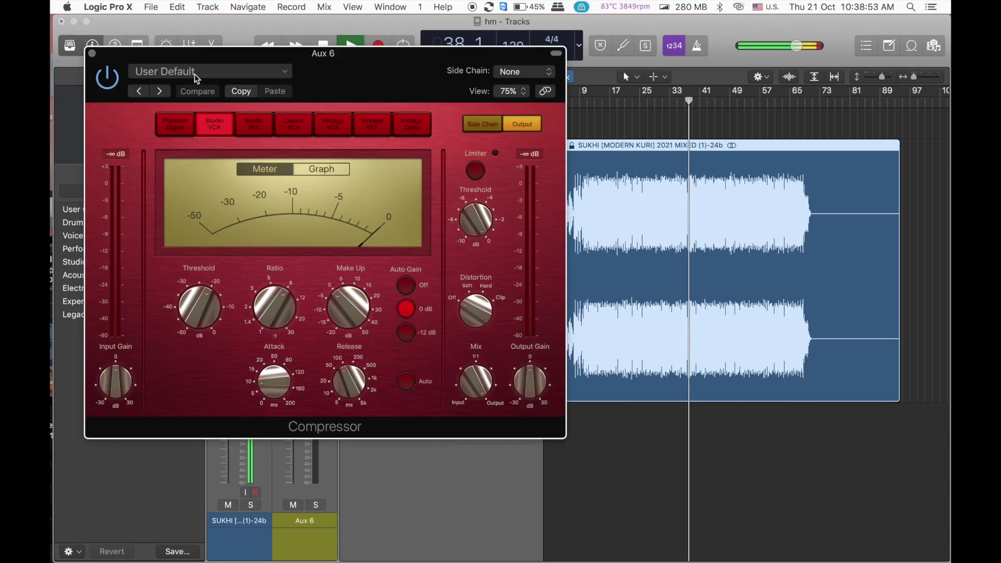
left_click(221, 71)
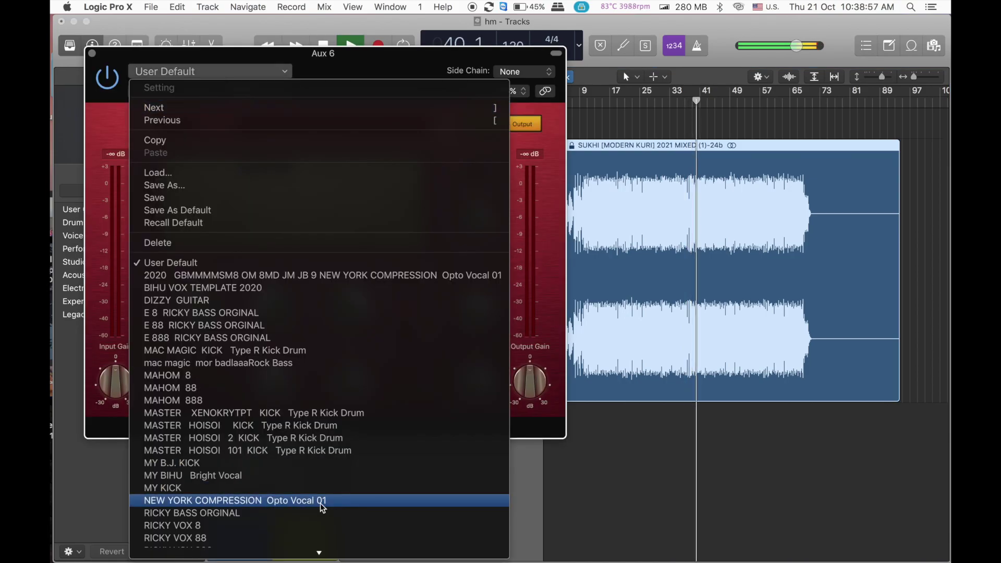
key("Escape")
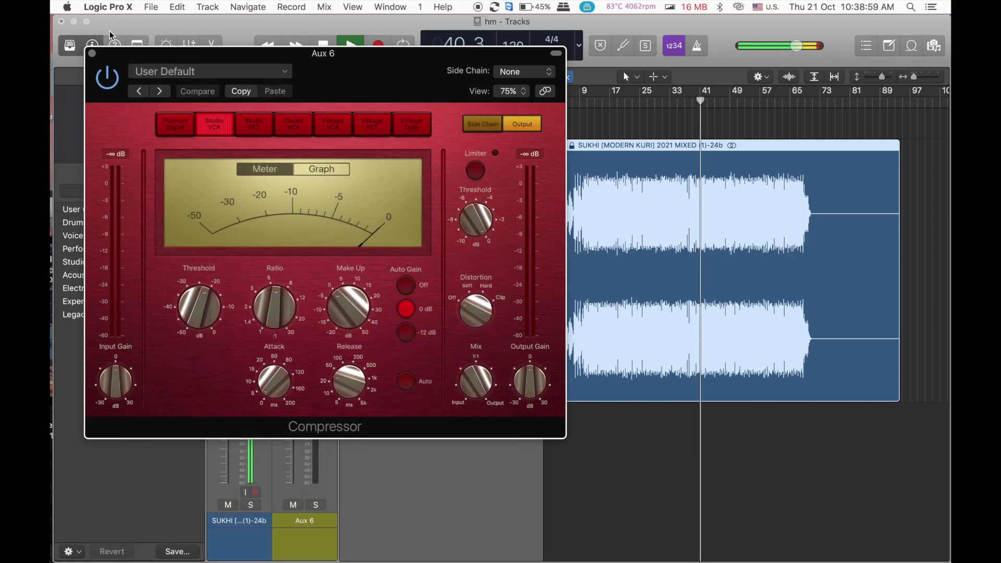
left_click_drag(120, 53, 601, 406)
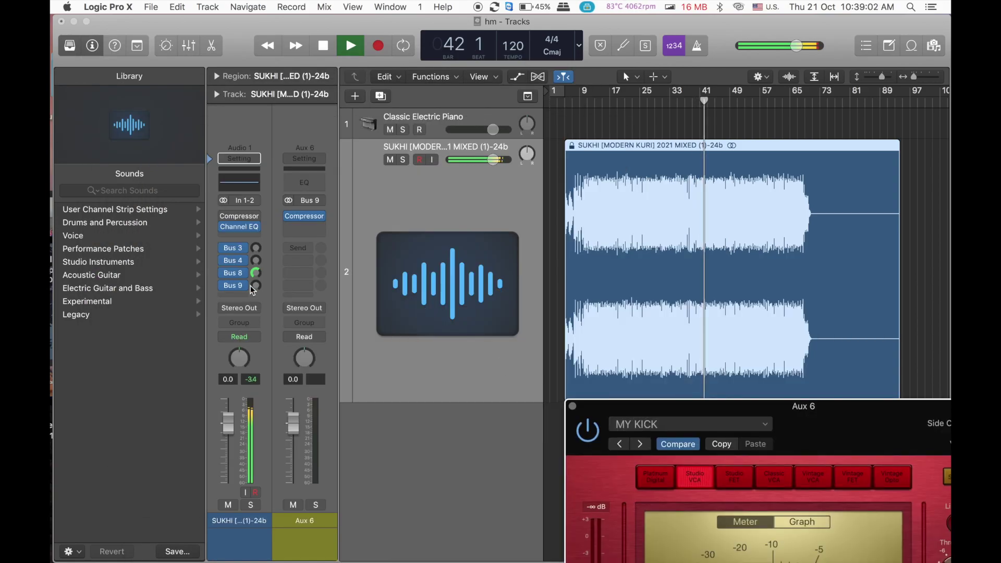
Bring up the SUKHI audio track's Bus 9 send to a low level, slightly below -19 dB
left_click_drag(259, 290, 255, 258)
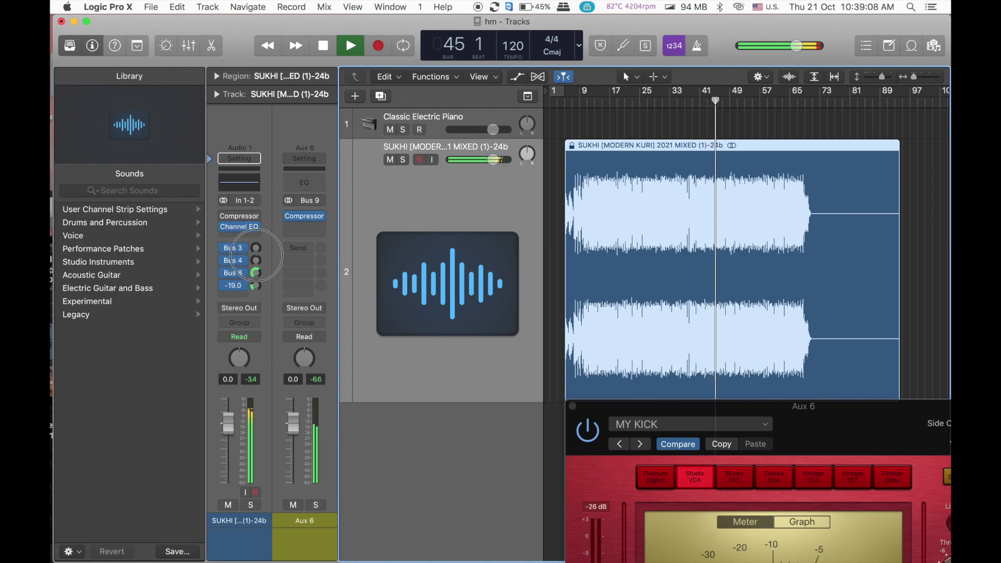
left_click_drag(258, 260, 258, 263)
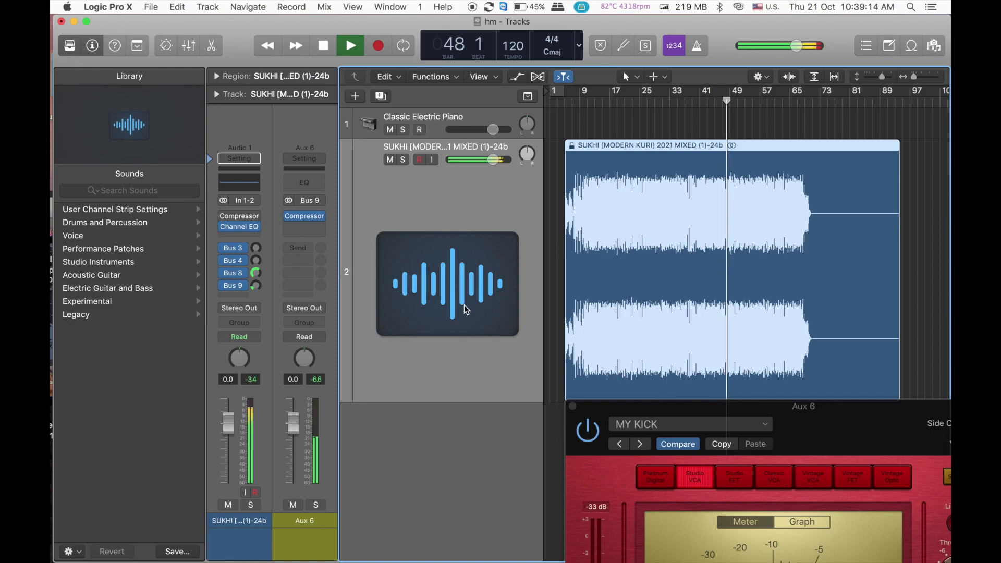
Reselect the SUKHI audio track to view its Stereo Out channel and close the Aux 6 compressor window
left_click(461, 125)
left_click(455, 272)
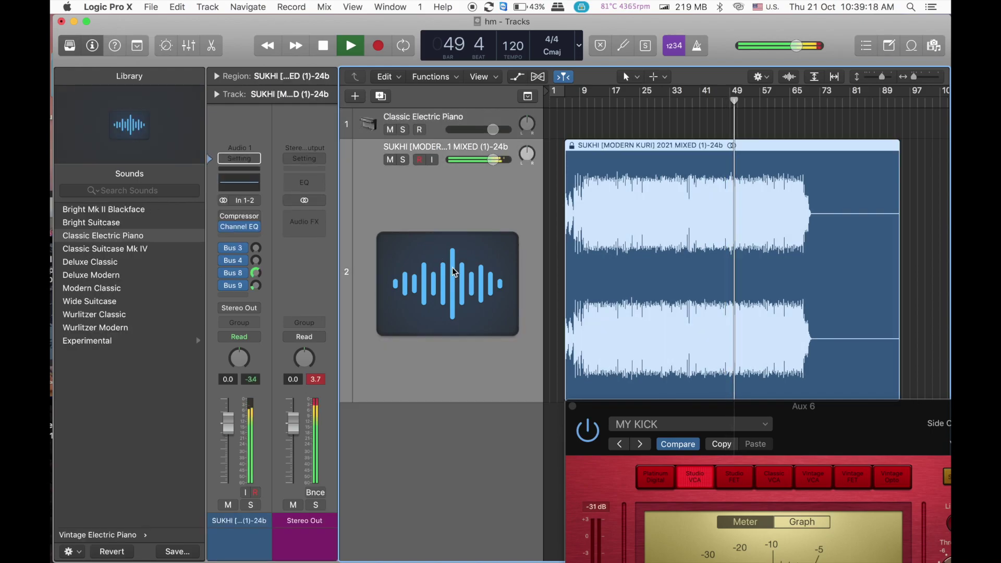
left_click(572, 407)
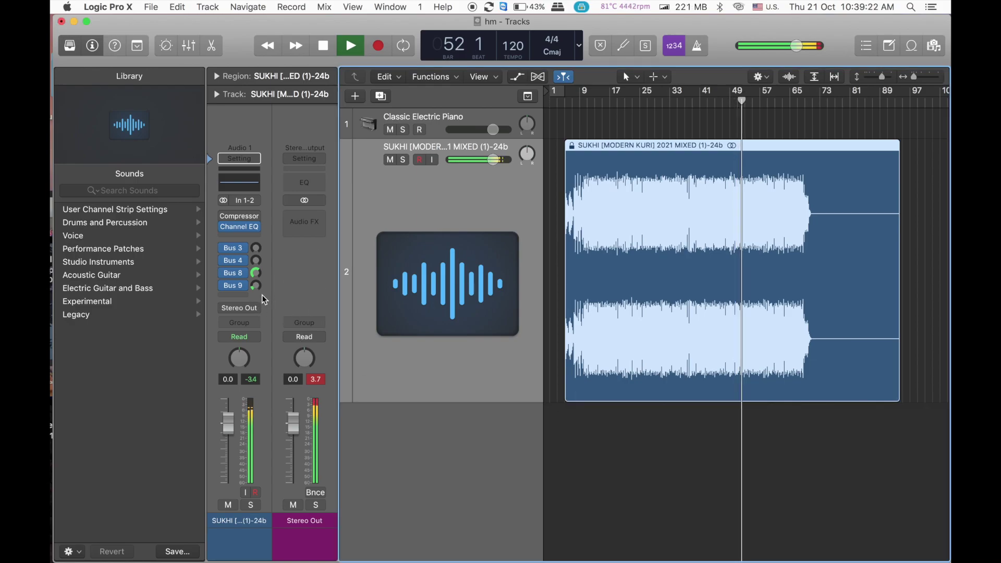
Reopen the Compressor on the Bus 9 aux channel and set its main threshold to -24.5 dB
left_click(233, 286)
left_click(305, 216)
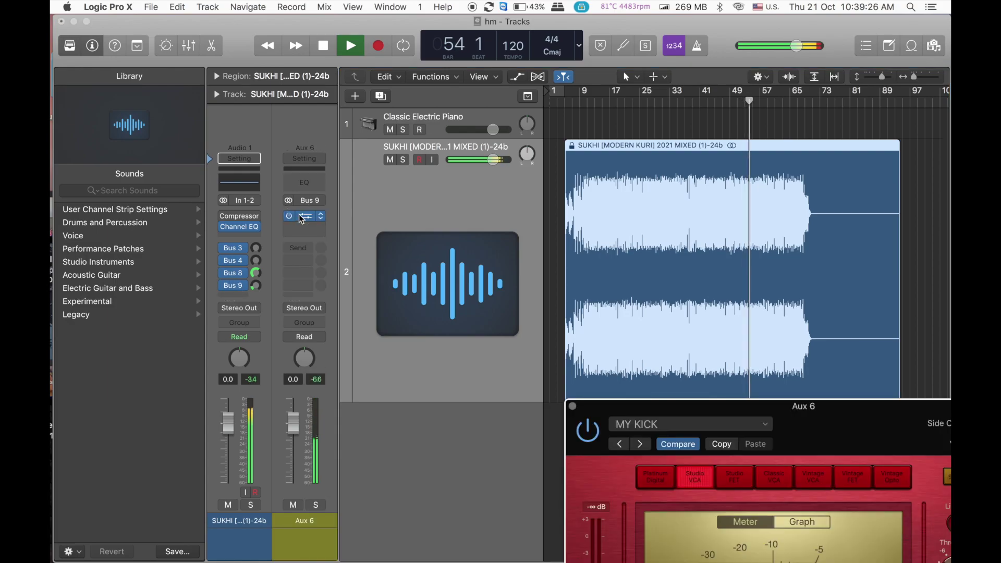
left_click_drag(852, 401, 496, 116)
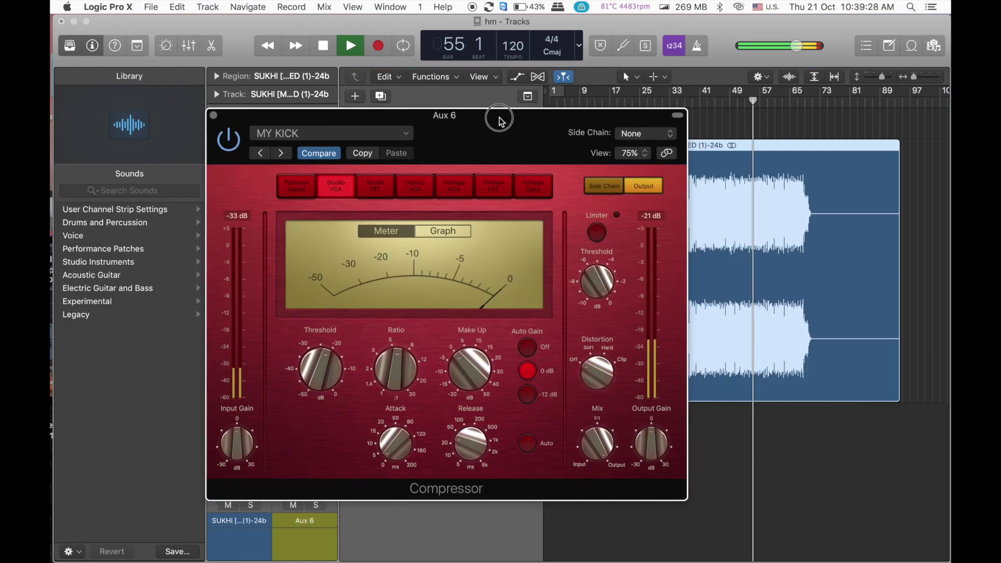
left_click_drag(590, 272, 600, 392)
left_click_drag(337, 379, 320, 366)
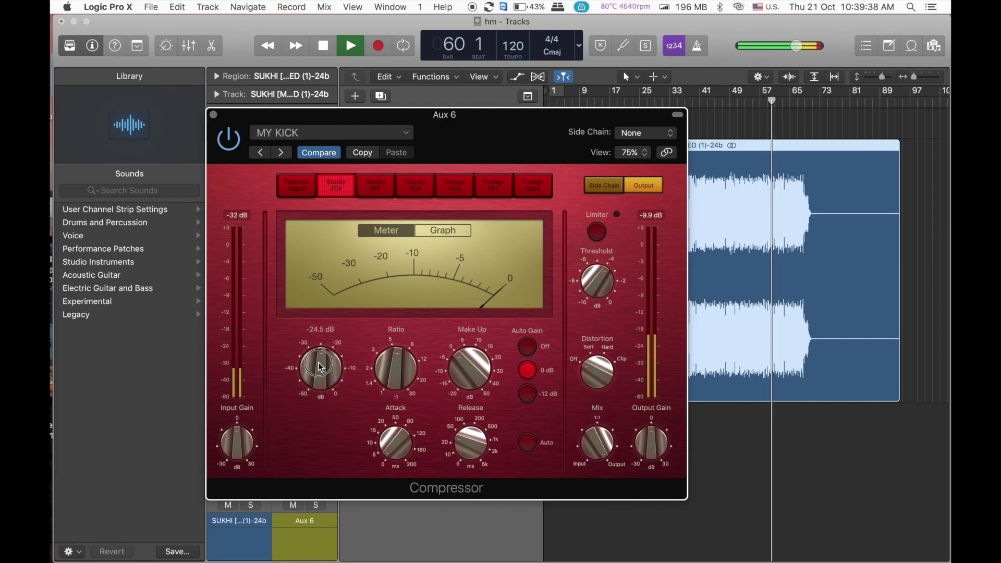
Set the Aux 6 compressor's mix to 36.5%, output gain to -9.0 dB, ratio to 2.7:1 and limiter threshold to -5.4 dB
left_click_drag(604, 438, 605, 520)
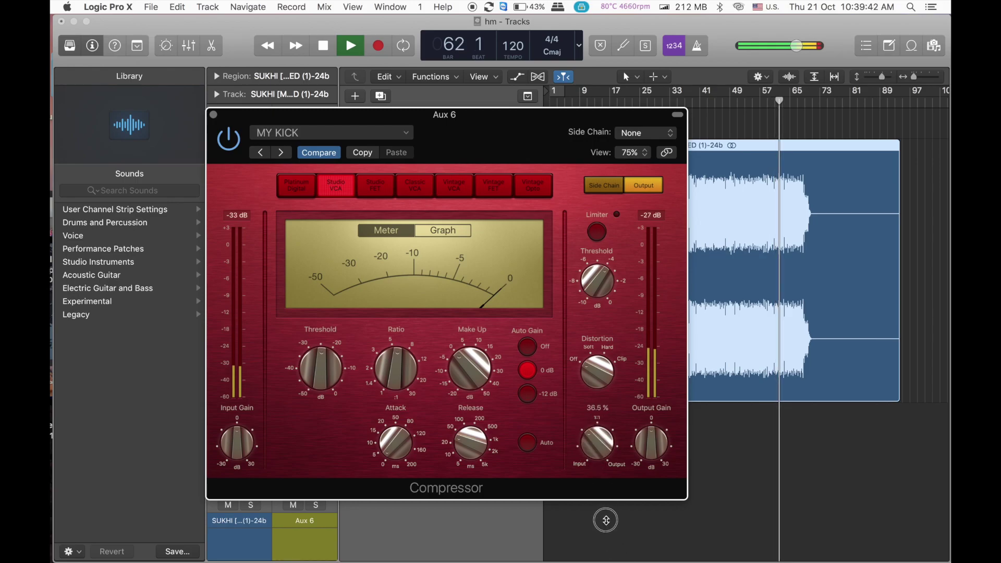
left_click_drag(652, 442, 651, 458)
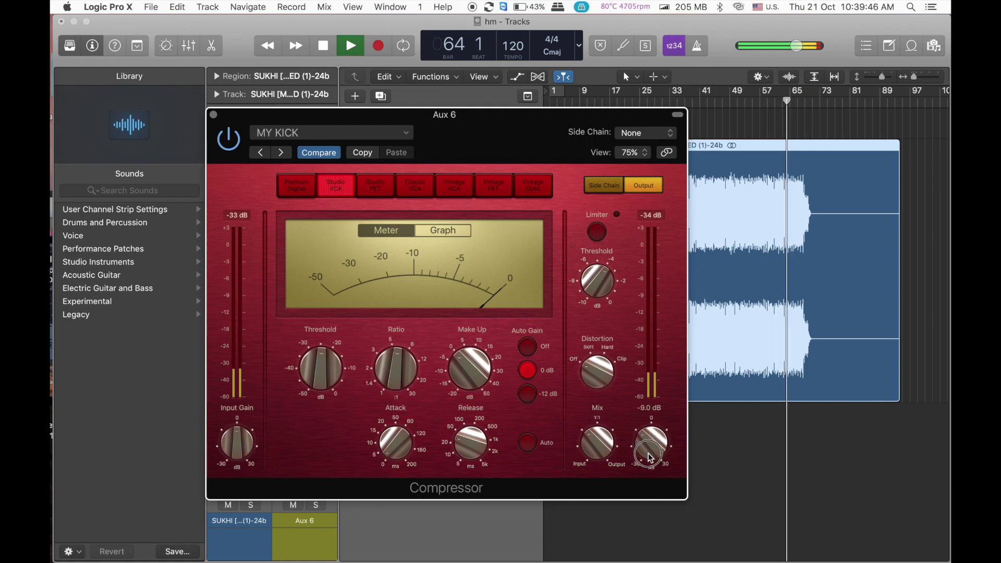
left_click_drag(393, 368, 392, 393)
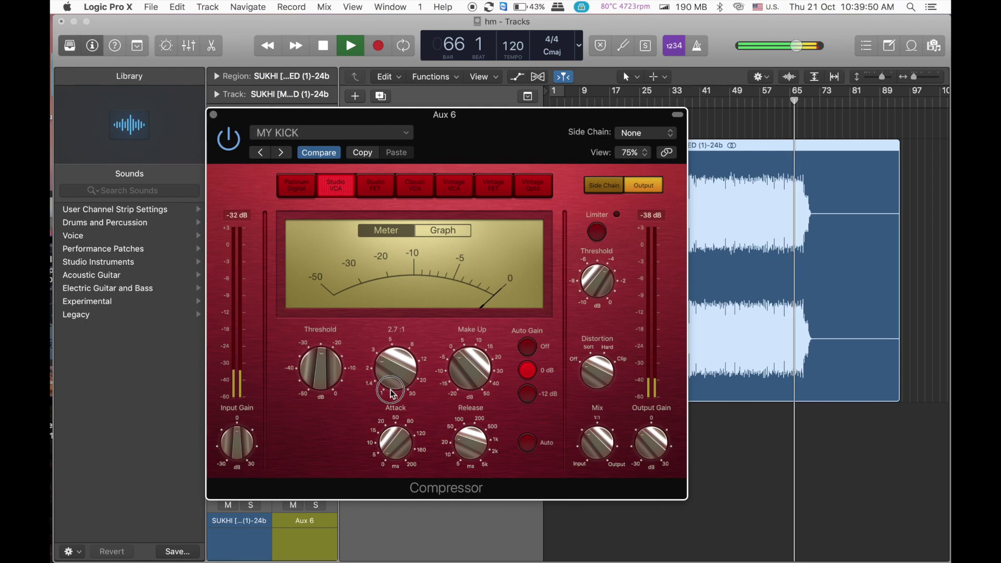
mouse_move(595, 291)
left_mouse_down()
mouse_move(607, 319)
mouse_move(598, 303)
left_mouse_up()
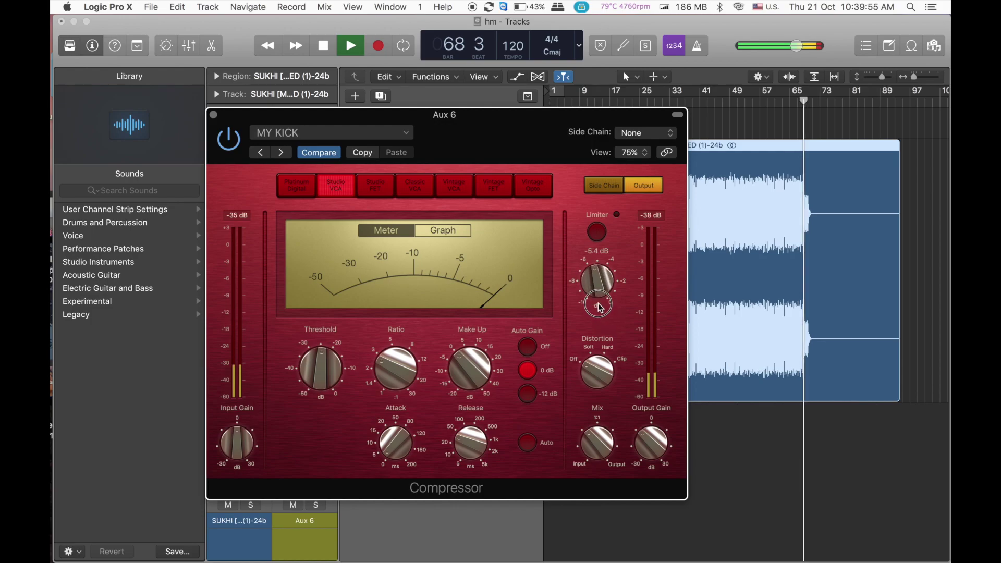
Move playback back to about bar 41, close the Aux 6 compressor window and save the project
left_click(707, 352)
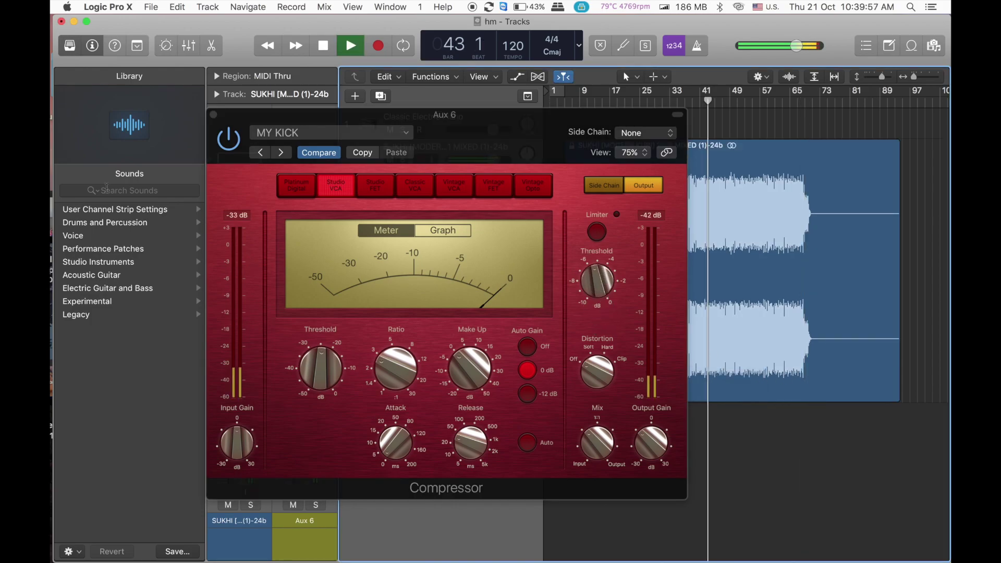
left_click(214, 115)
left_click(150, 8)
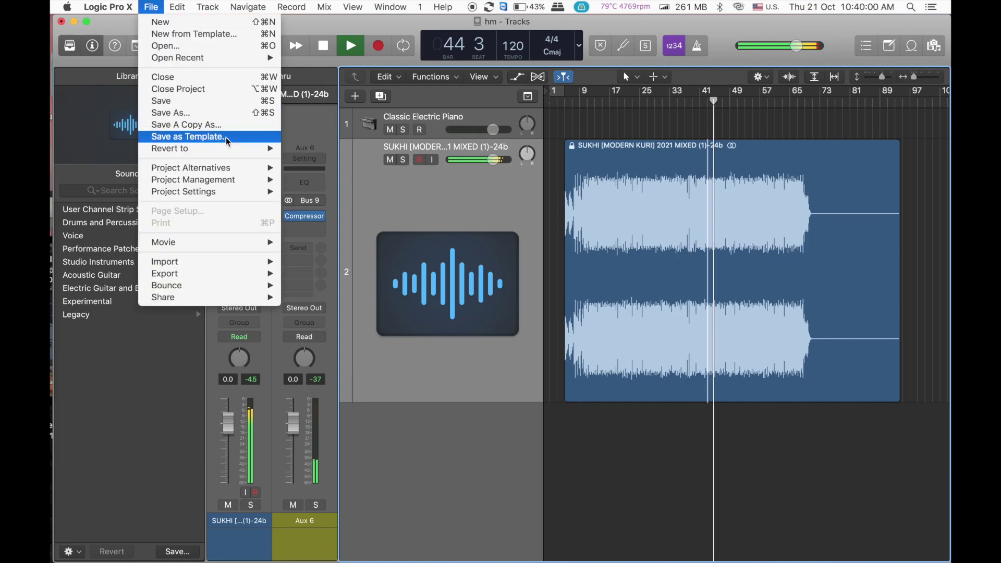
left_click(157, 101)
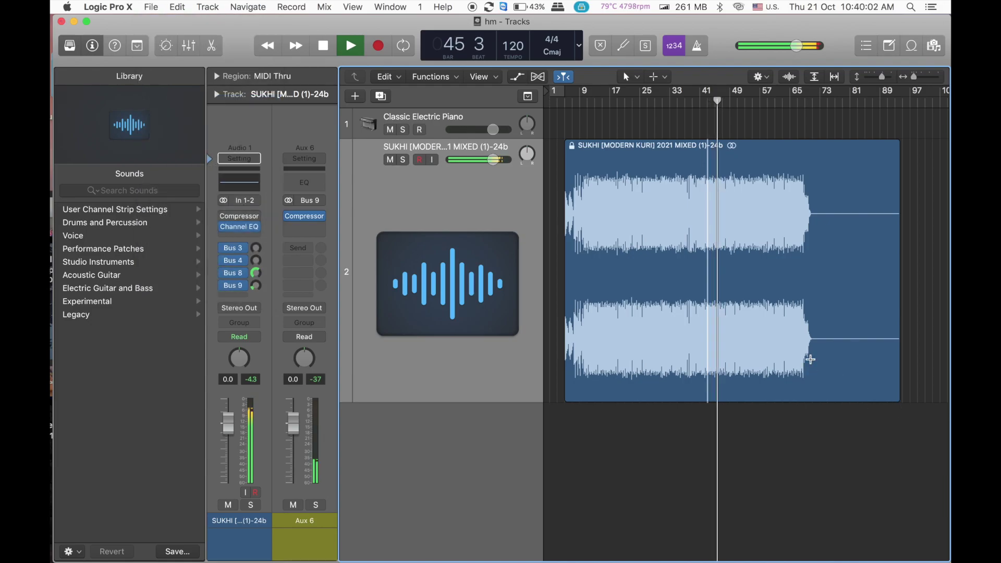
Stop playback, delete the silent end of the audio region from position 71 2 1 1 onward, and play the ending from bar 69
left_click(811, 359)
key("super+Right")
key("super+Right")
key("super+Right")
key("super+Right")
key("super+Right")
key("super+Right")
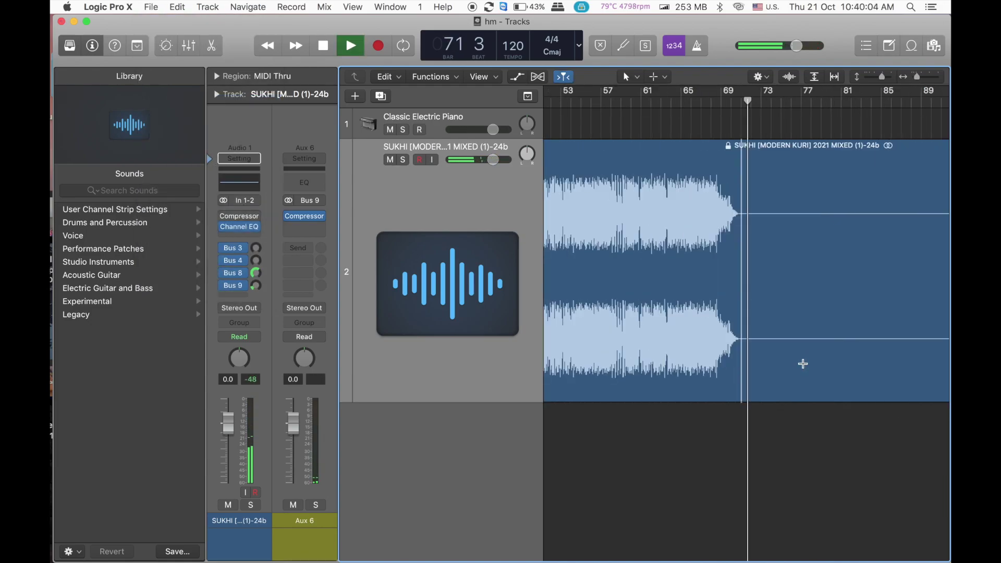
key("space")
left_click(729, 360)
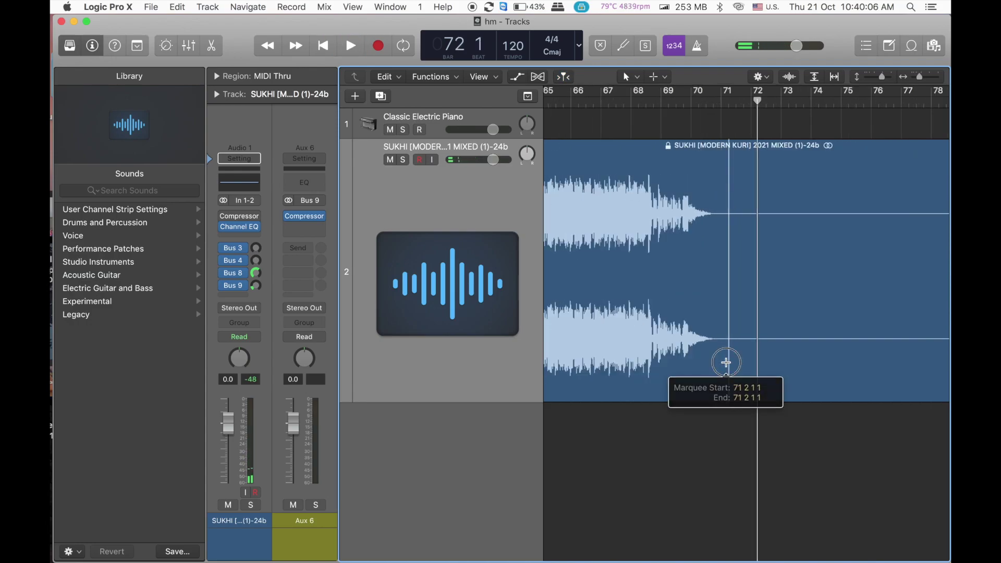
key("Delete")
left_click(661, 365)
key("space")
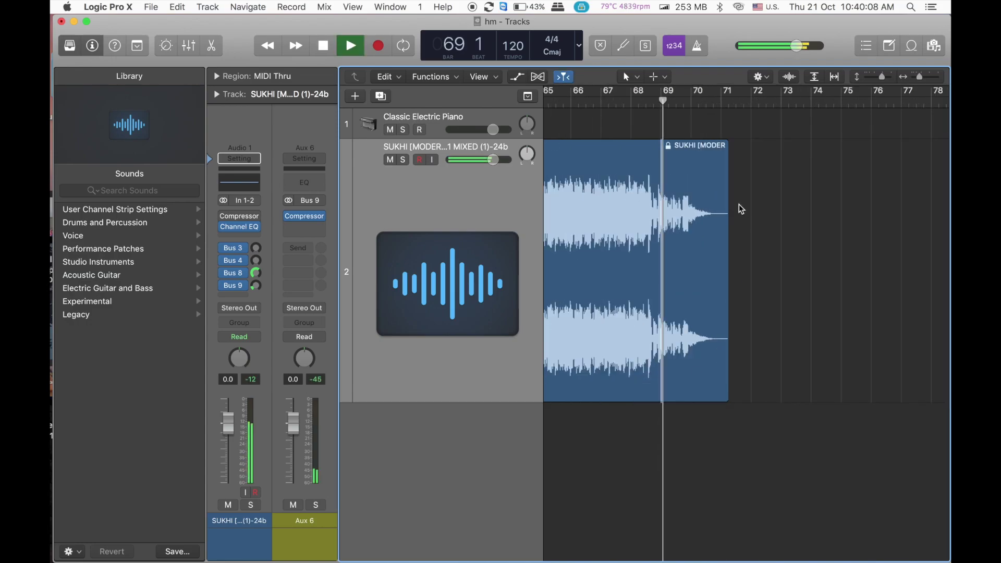
Add a curved fade-out to the end of the audio region, starting around bar 69.5, and play the ending to check it
mouse_move(727, 146)
left_mouse_down()
mouse_move(680, 165)
mouse_move(695, 152)
mouse_move(704, 167)
mouse_move(718, 157)
left_mouse_up()
key("space")
left_click(675, 365)
key("space")
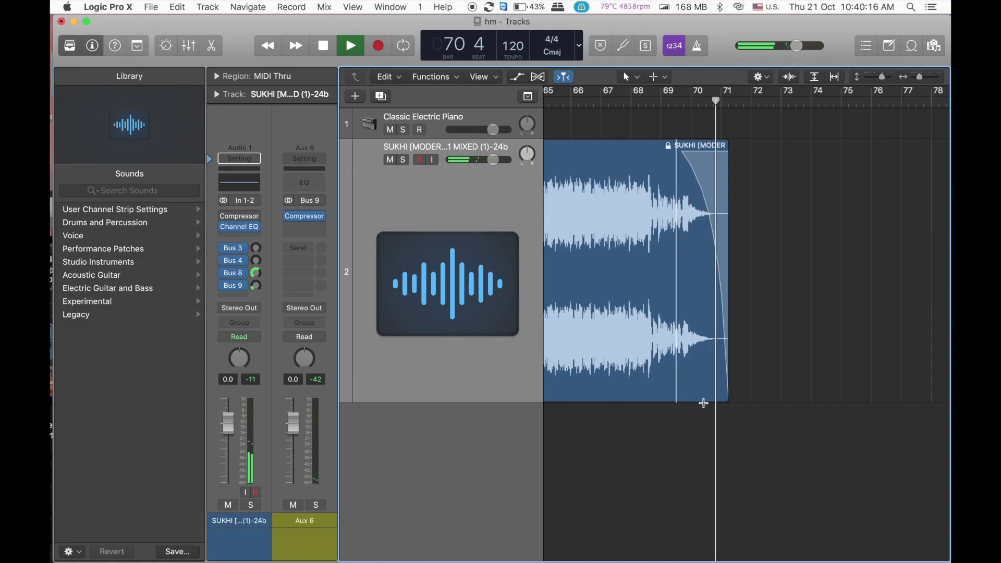
key("space")
left_click_drag(800, 181, 684, 337)
key("space")
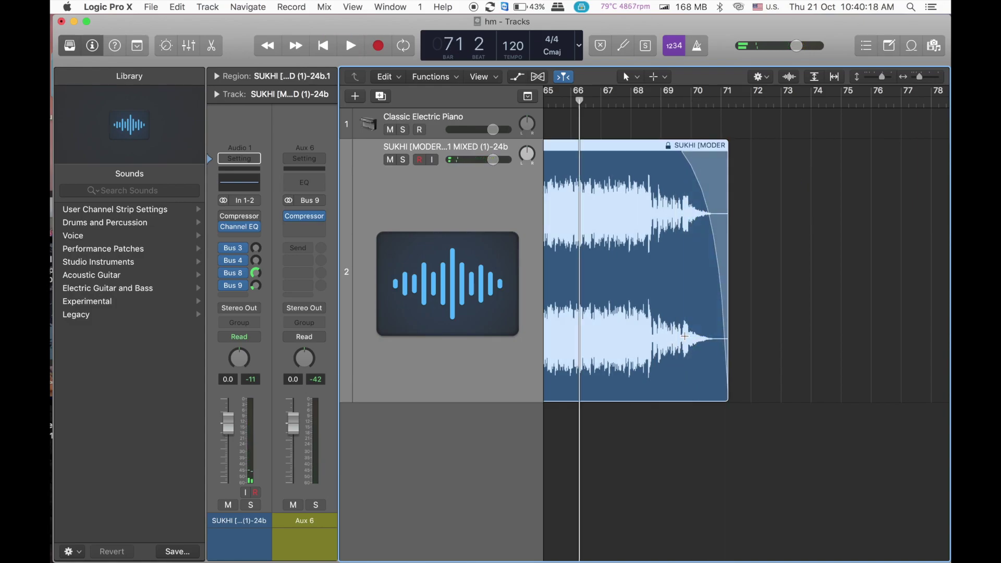
Turn on cycle mode, fit the cycle range to the audio region and play from about bar 46
key("c")
key("u")
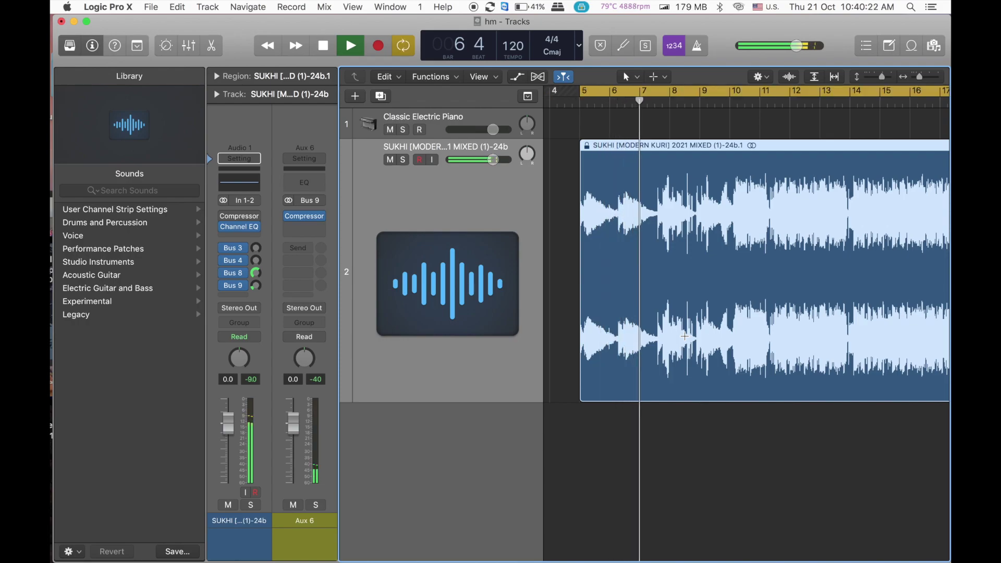
scroll(762, 387, "down", 8)
left_click(774, 374)
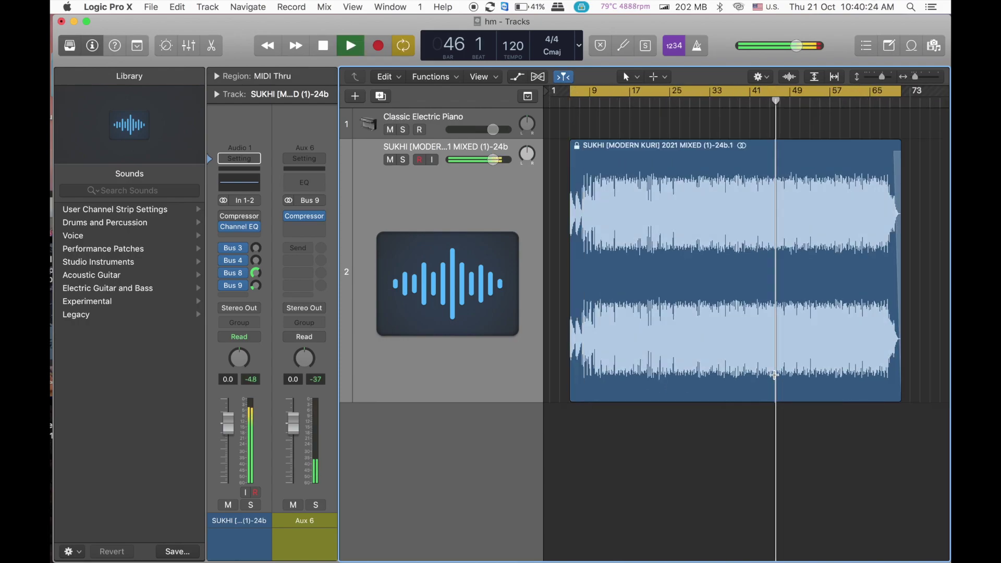
Bring up the Stereo Out channel strip beside the audio track's strip and insert a stereo Channel EQ on it
left_click(457, 131)
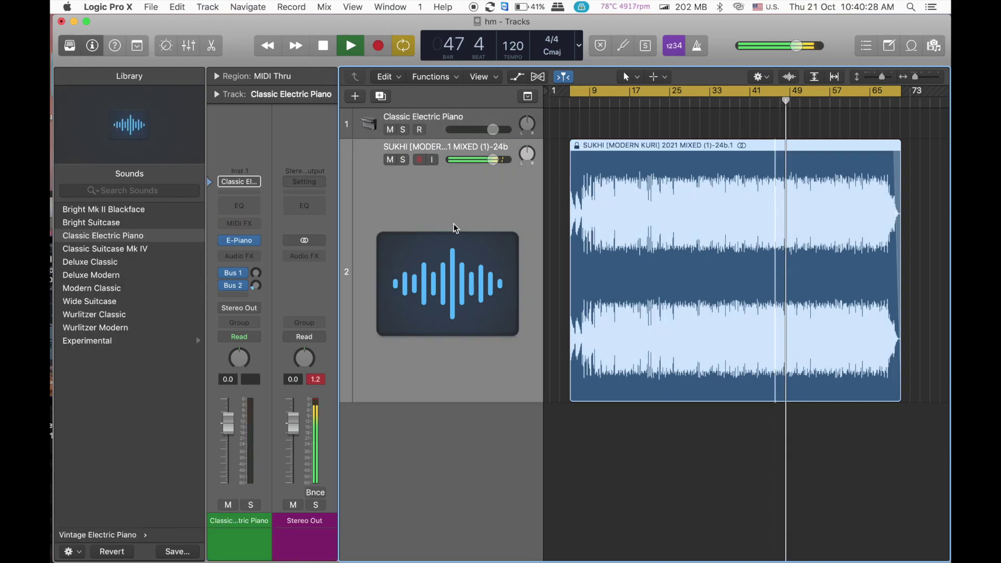
left_click(454, 225)
left_click(696, 374)
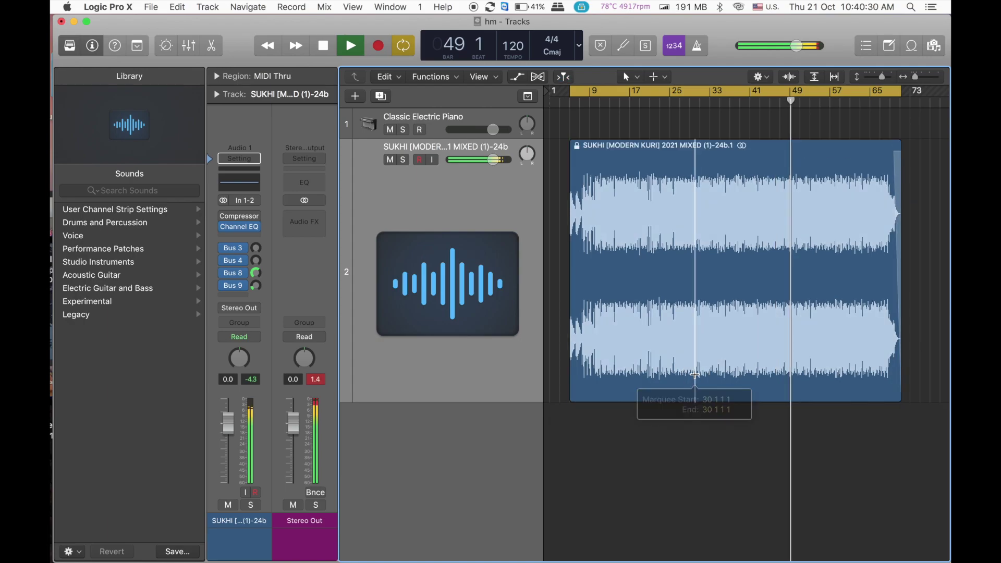
left_click(305, 221)
mouse_move(313, 352)
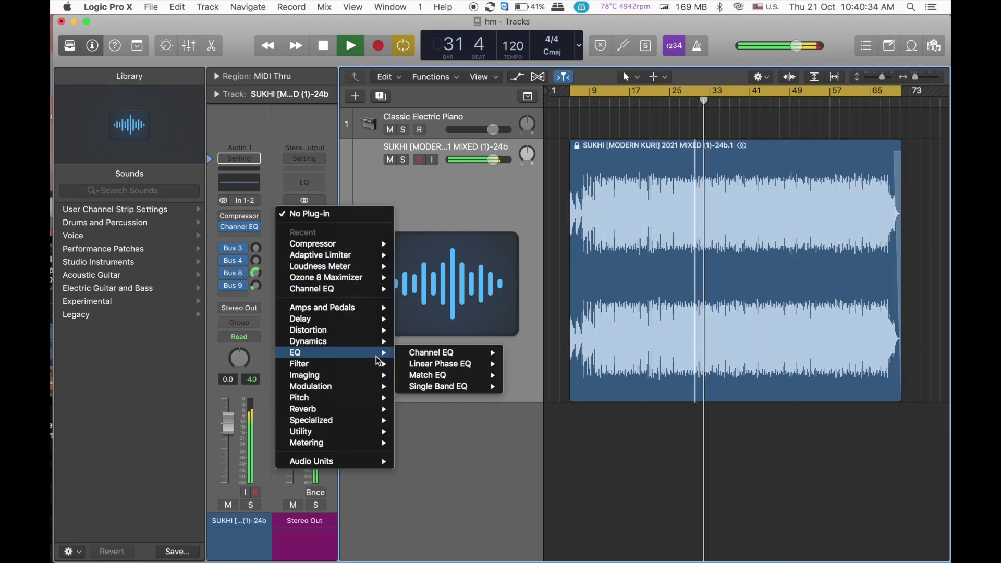
mouse_move(443, 351)
left_click(524, 352)
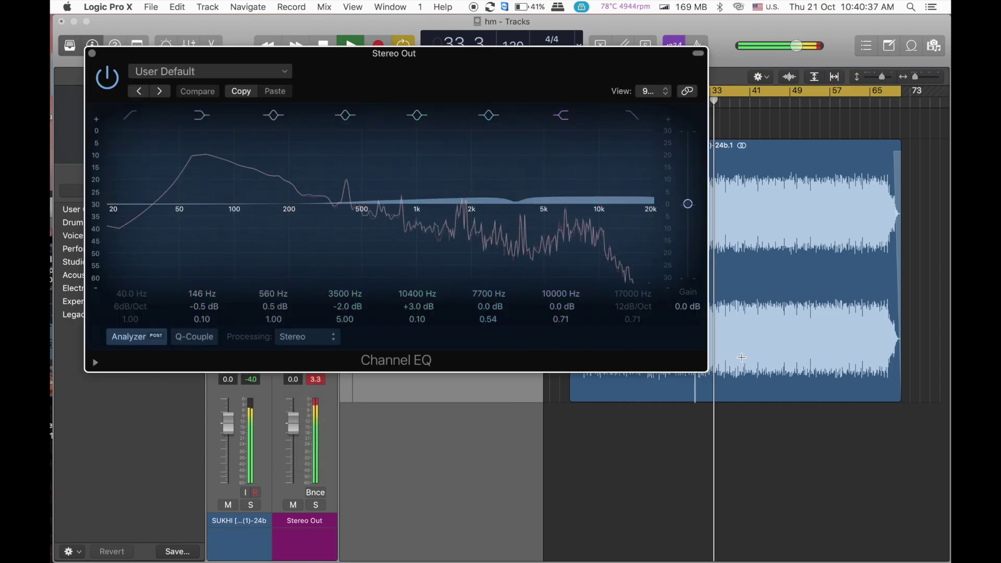
Play the song from about bar 40 while reviewing the Stereo Out EQ curve, then close the Channel EQ window
left_click(742, 358)
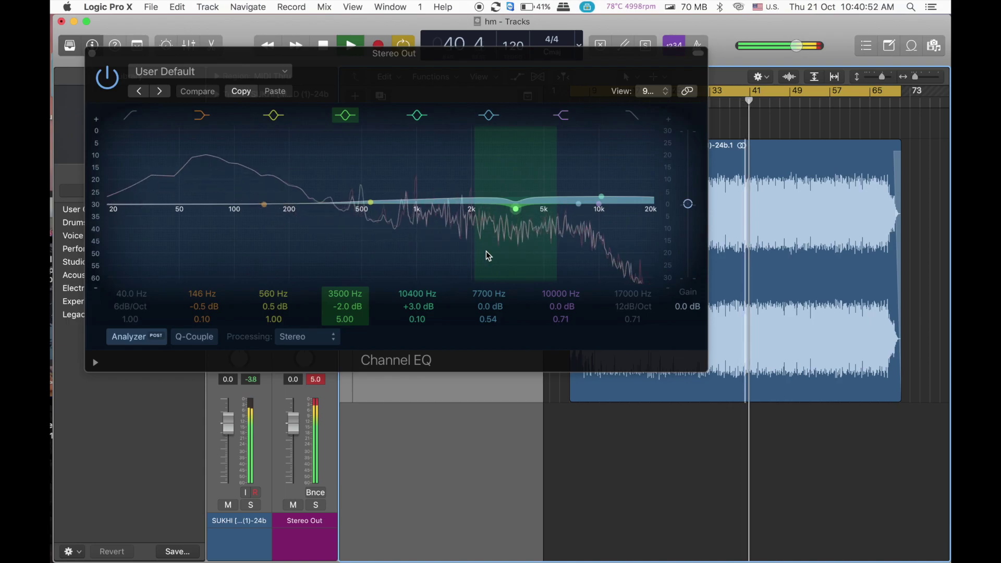
left_click_drag(387, 198, 422, 198)
left_click(92, 53)
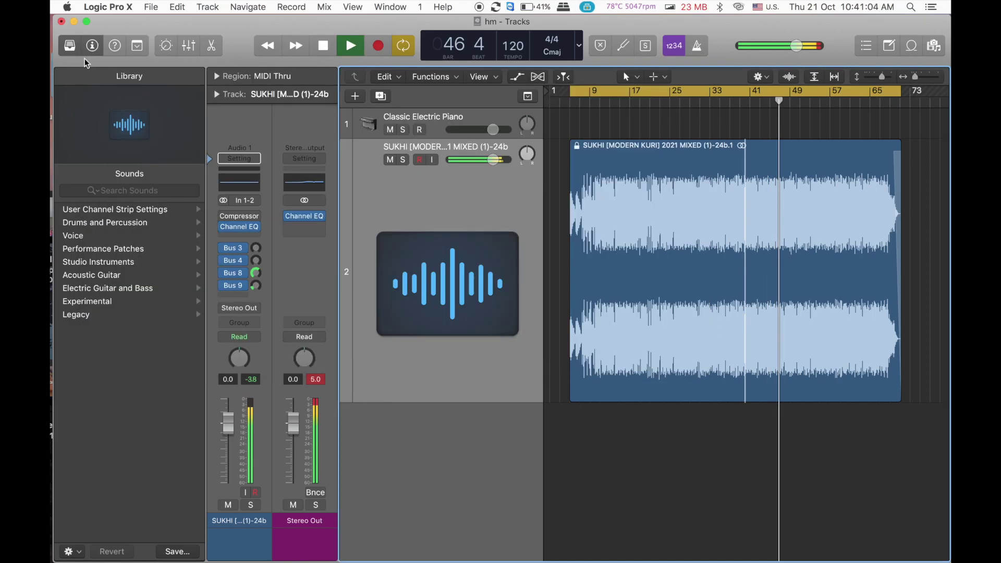
Lower the audio track's Bus 8 send to about -7.2 dB and bring the Stereo Out channel strip back into view
left_click_drag(255, 274, 259, 303)
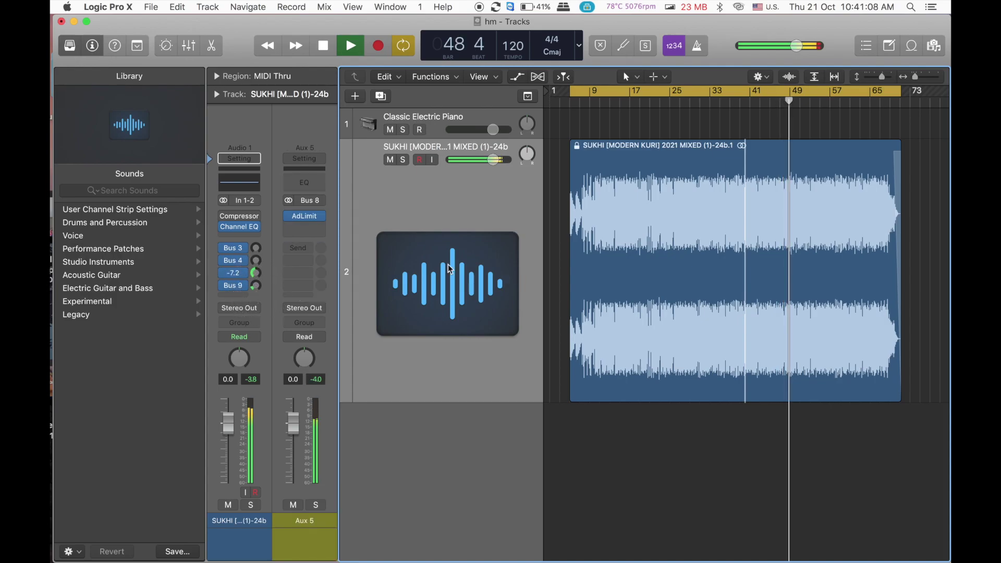
left_click(471, 169)
left_click(477, 118)
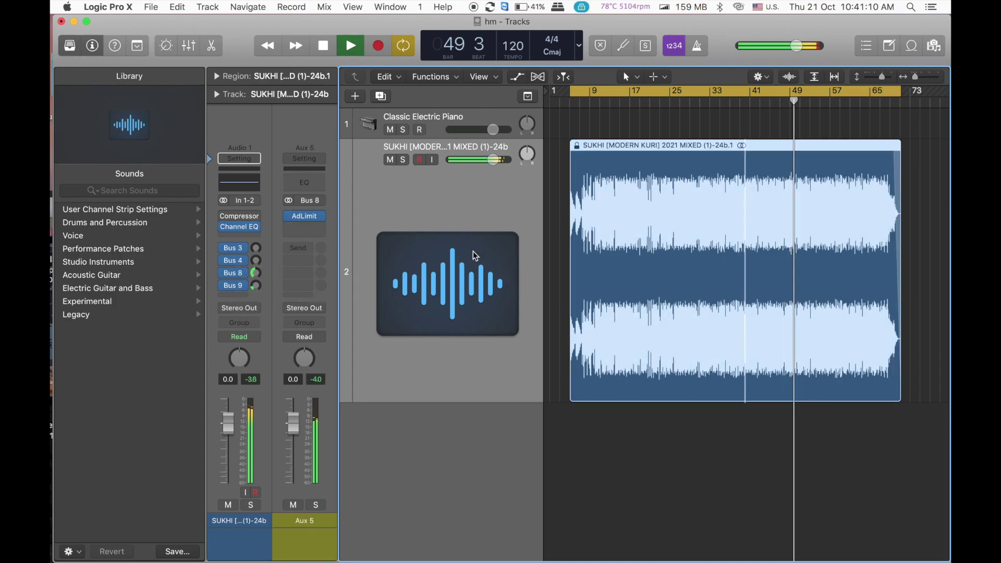
left_click(473, 271)
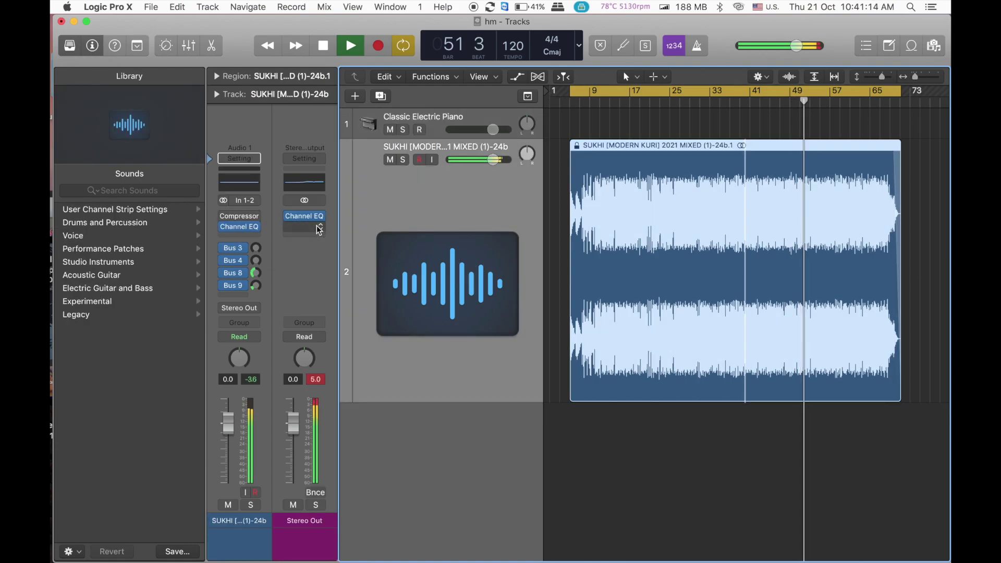
Insert a stereo Loudness Meter below the Channel EQ on Stereo Out, check the levels and close its window
left_click(319, 230)
mouse_move(386, 473)
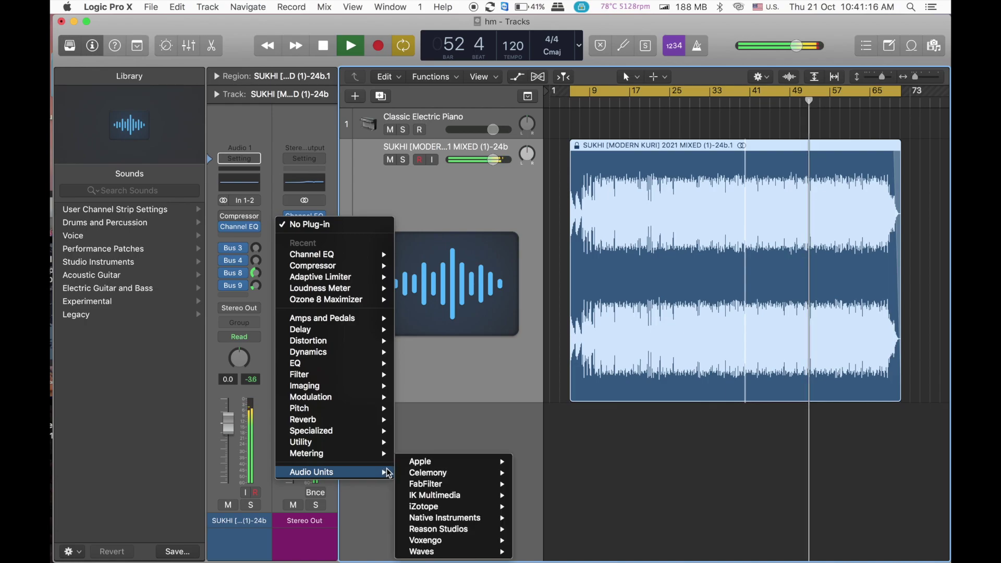
mouse_move(387, 454)
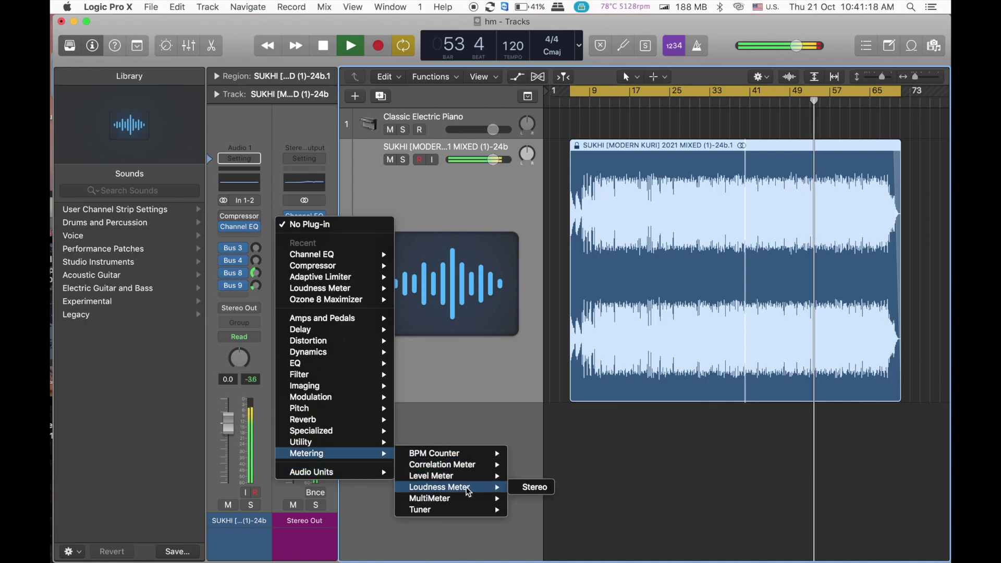
left_click(530, 490)
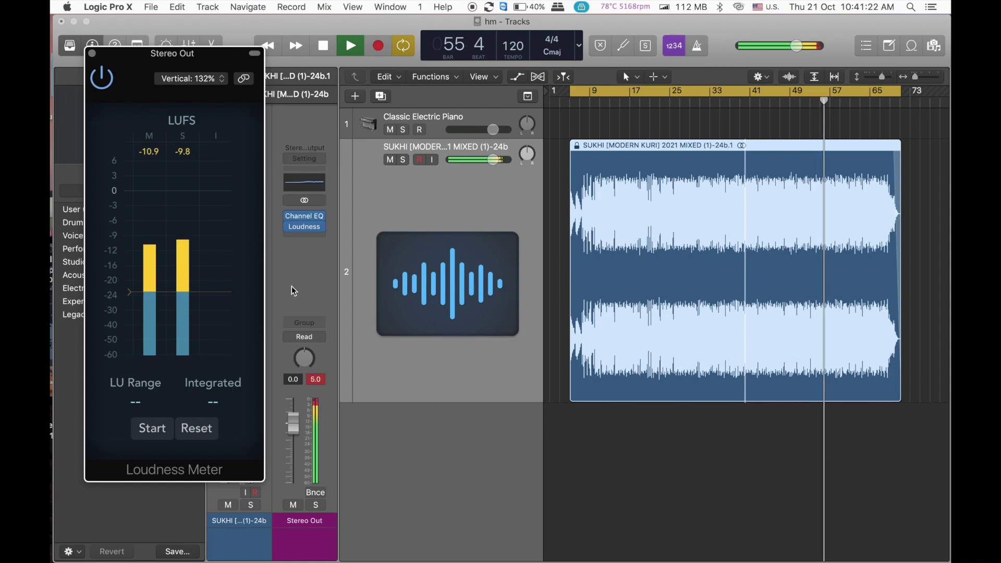
left_click(92, 53)
Mute the Classic Electric Piano track, stop playback at the start of the song and select the audio region
key("space")
left_click(923, 182)
left_click(831, 272)
key("space")
left_click(391, 130)
key("space")
left_click_drag(918, 180, 821, 302)
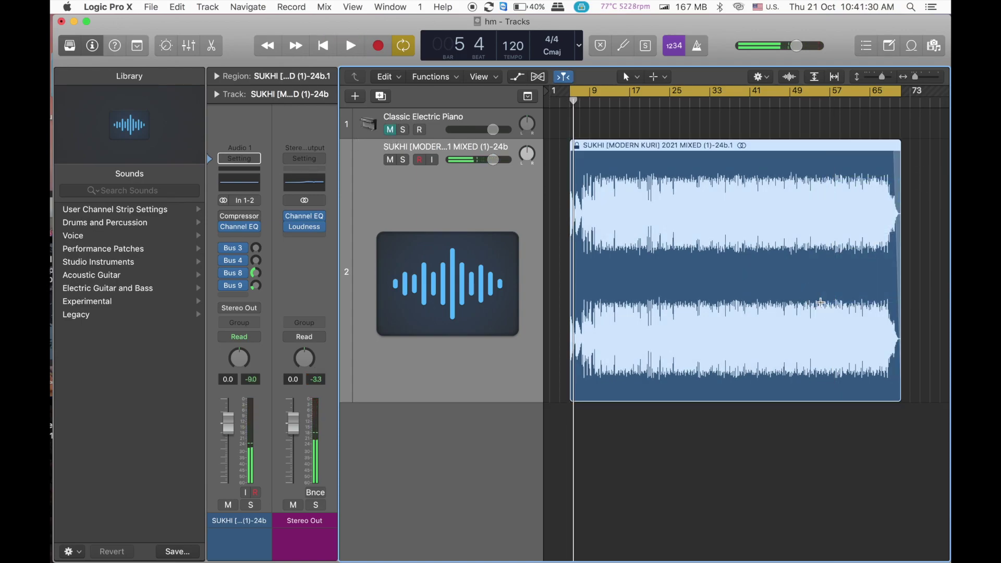
Set up an offline bounce of the song with both PCM (AIFF, 24 Bit, 48000) and MP3 (320 kbps) as destinations
key("super+b")
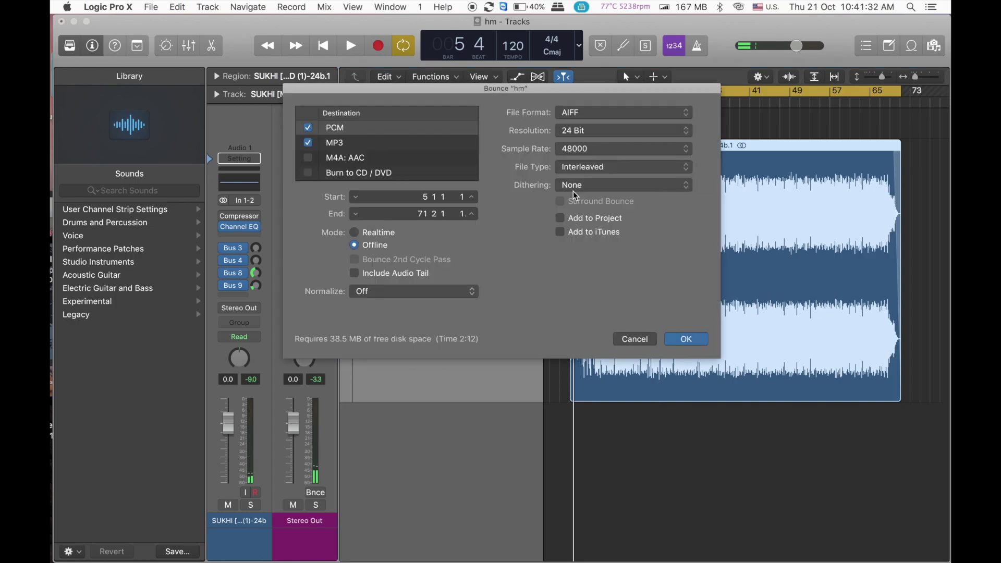
left_click(308, 144)
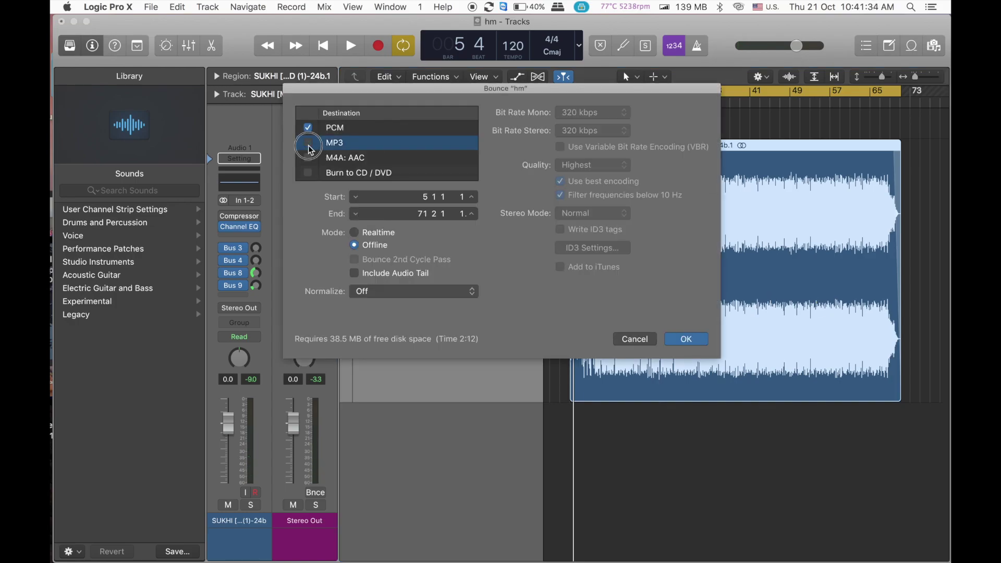
left_click(308, 145)
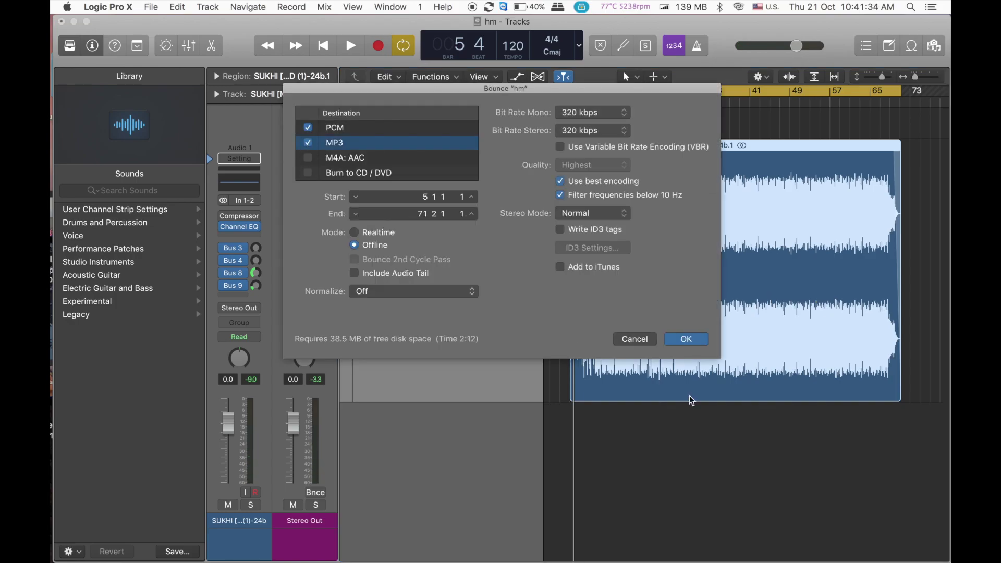
left_click(677, 340)
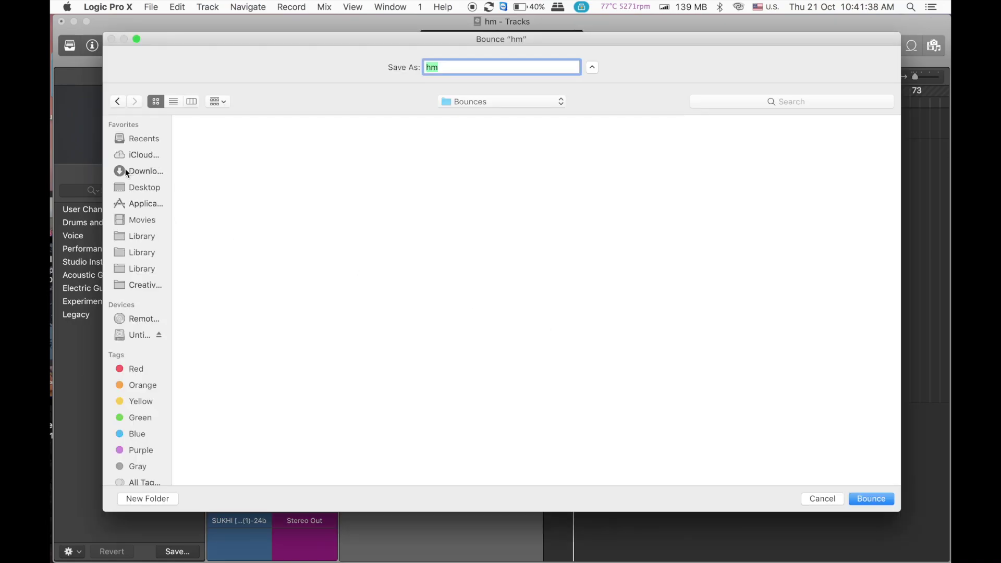
Create a new Desktop folder with the client's name and bounce the song into it as WOW
left_click(134, 189)
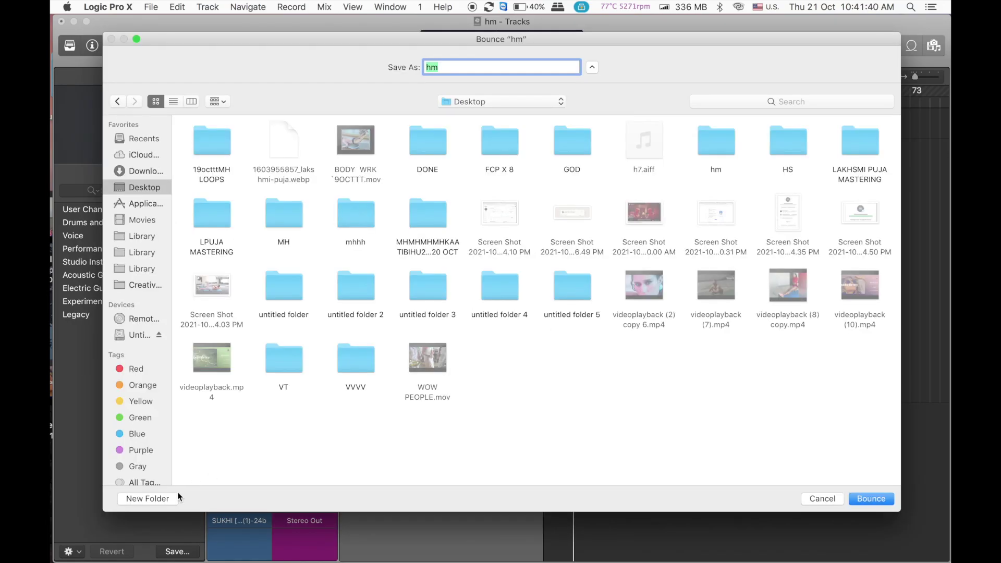
left_click(152, 502)
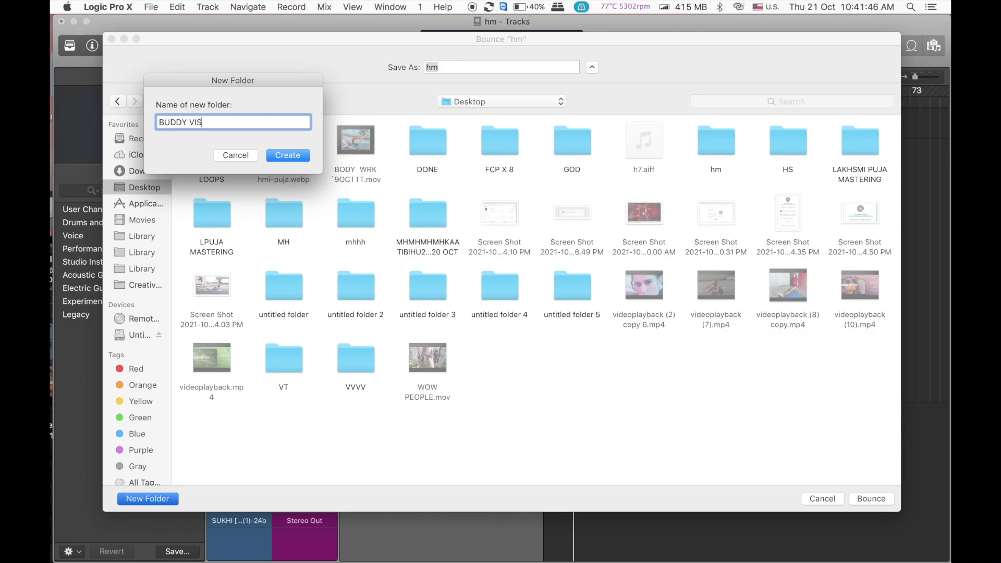
key("Return")
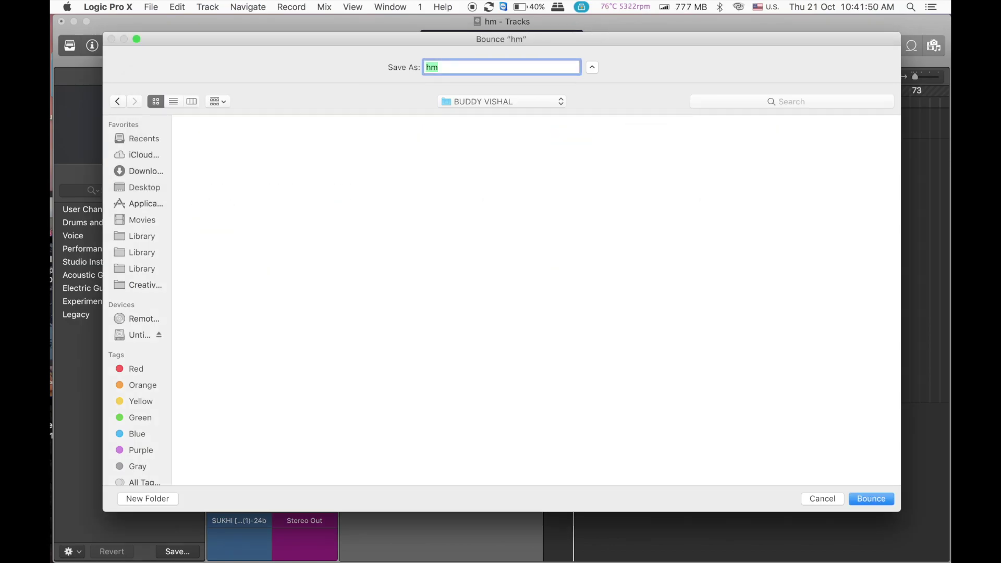
type("WOW")
key("Return")
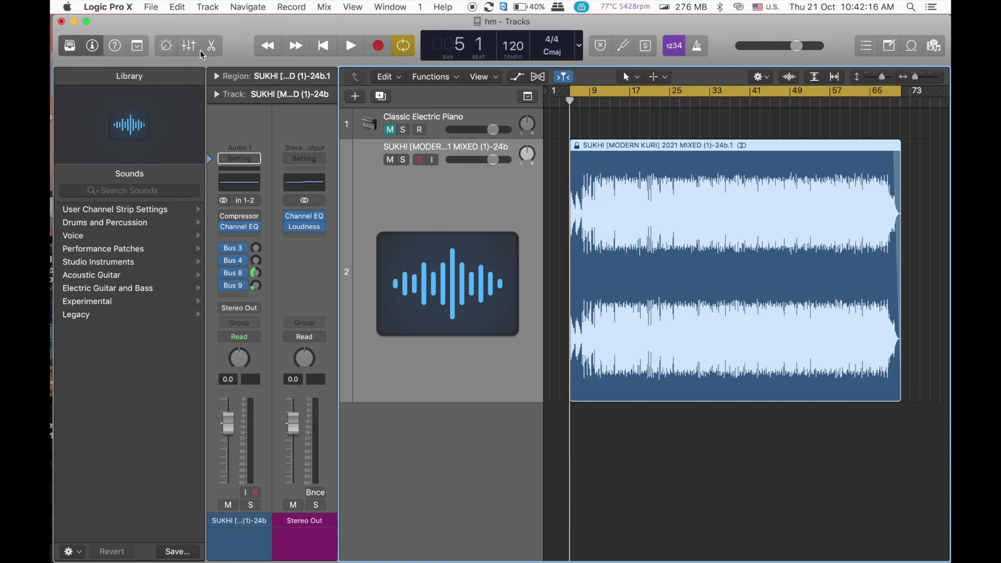
Move the open windows aside to clear the Desktop and open the new folder holding the bounced files
left_click_drag(267, 24, 553, 559)
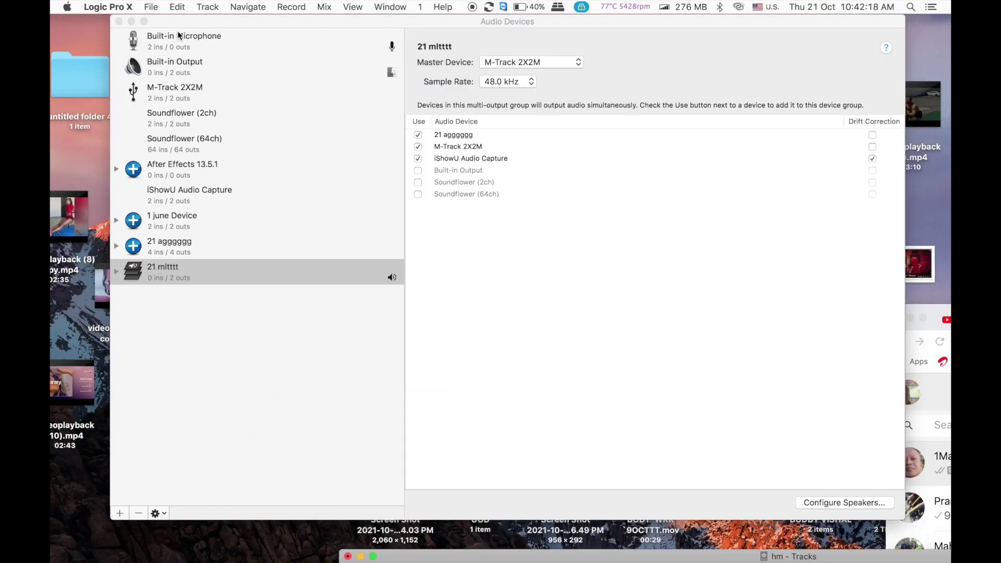
left_click_drag(269, 23, 194, 558)
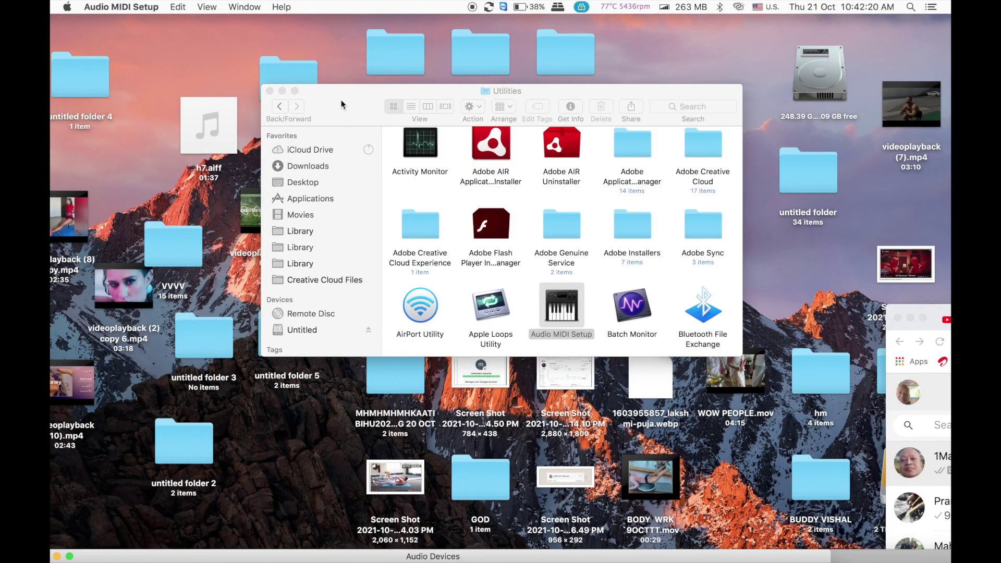
left_click_drag(340, 104, 50, 562)
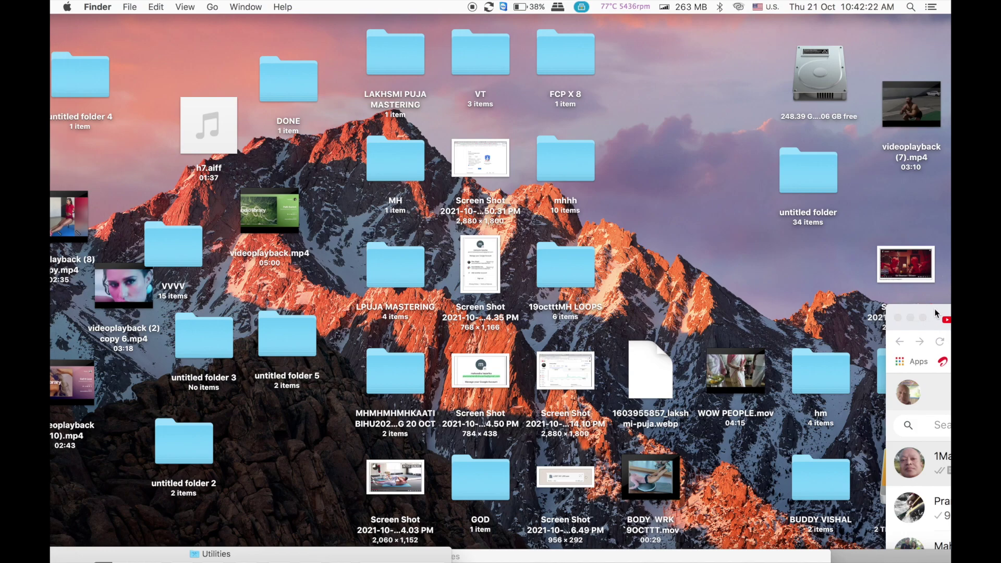
left_click_drag(936, 314, 951, 546)
left_click(837, 486)
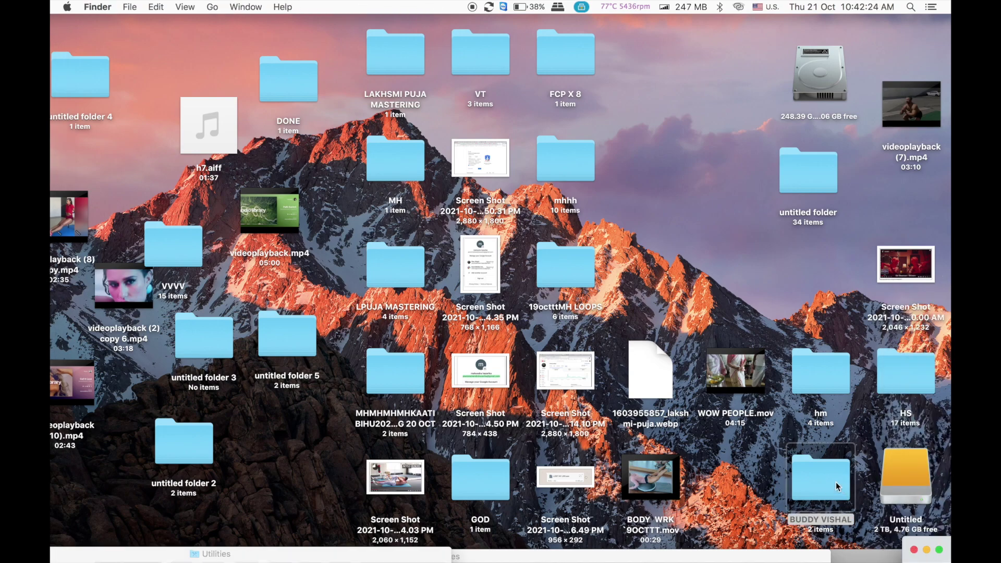
double_click(833, 483)
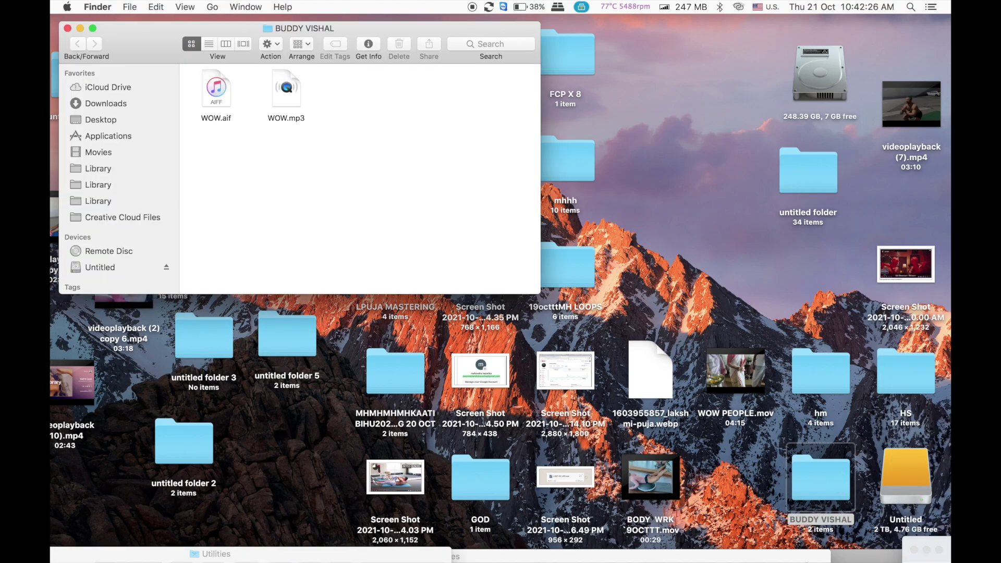
Bring the project window back and import WOW.aif onto a new track at position 35 4 1 1, then select that track
left_click_drag(870, 558, 597, 151)
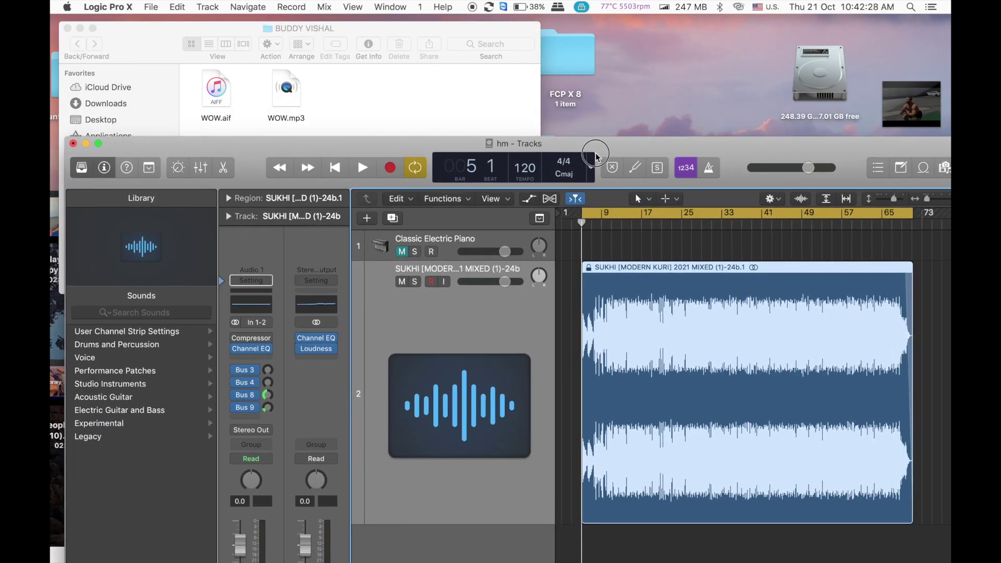
left_click(236, 84)
left_click_drag(216, 89, 737, 555)
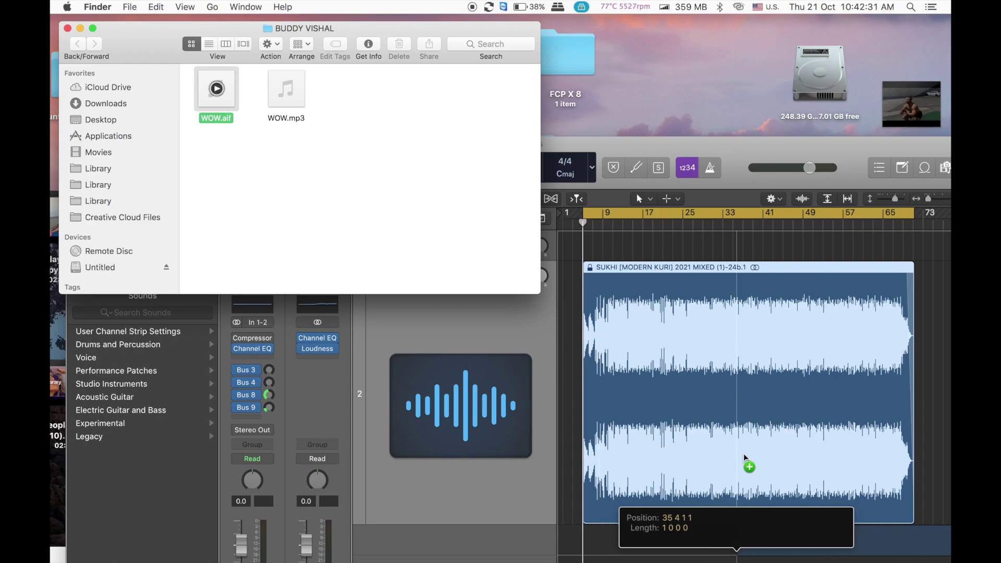
left_click_drag(768, 145, 752, 24)
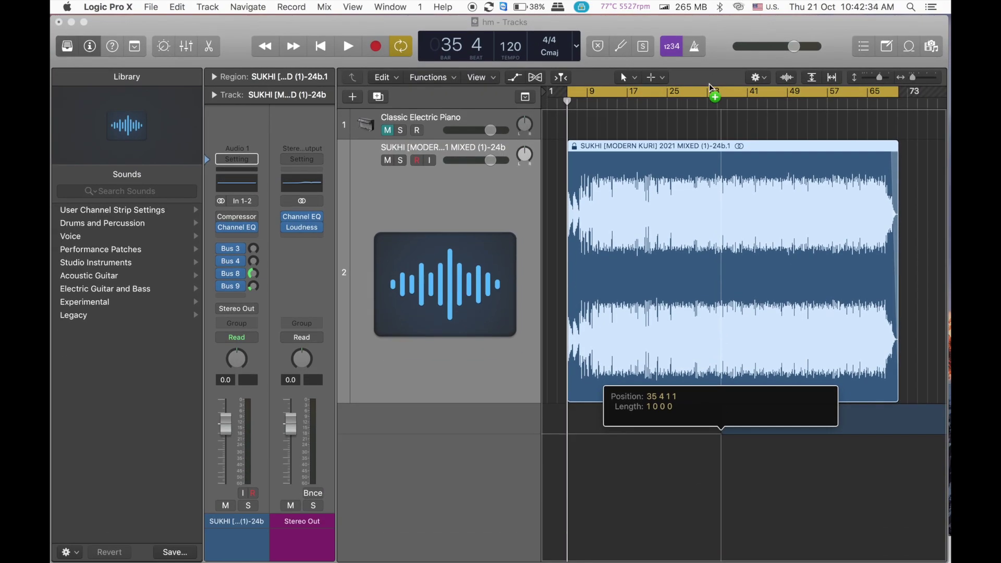
left_click_drag(555, 334, 681, 431)
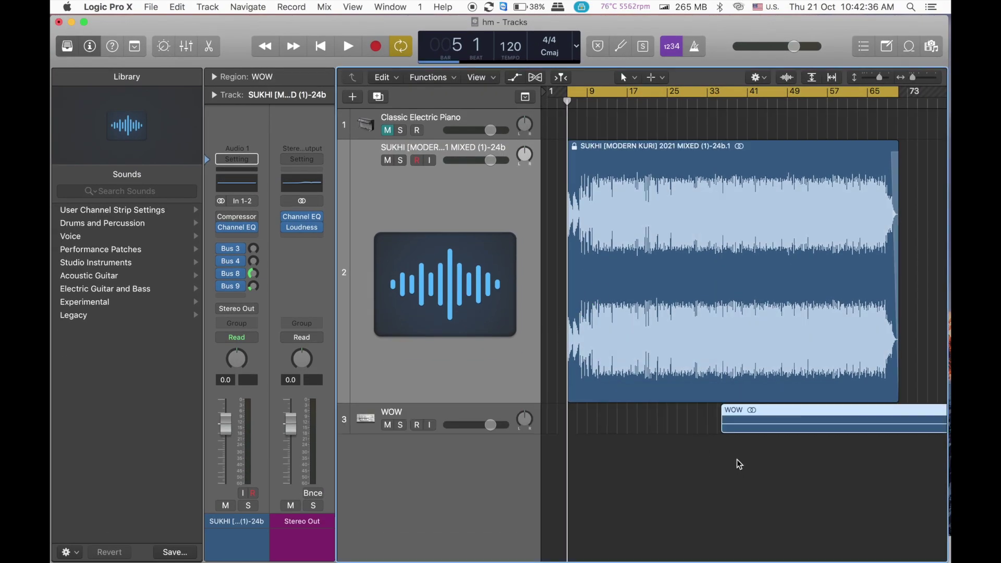
left_click(462, 436)
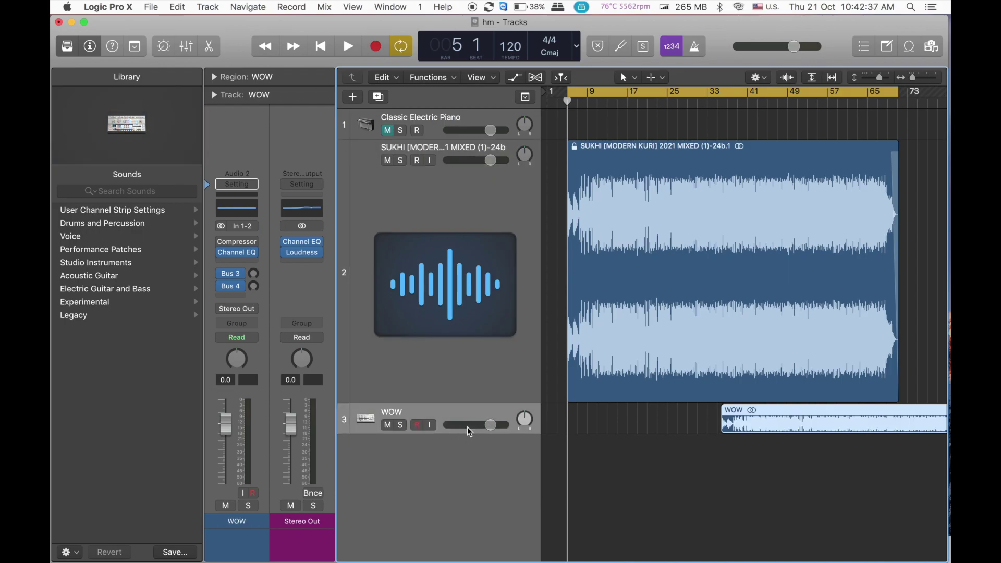
Mute the original mixed track and move the WOW region to position 4 4 1 1 on its enlarged track
left_click_drag(448, 434, 458, 553)
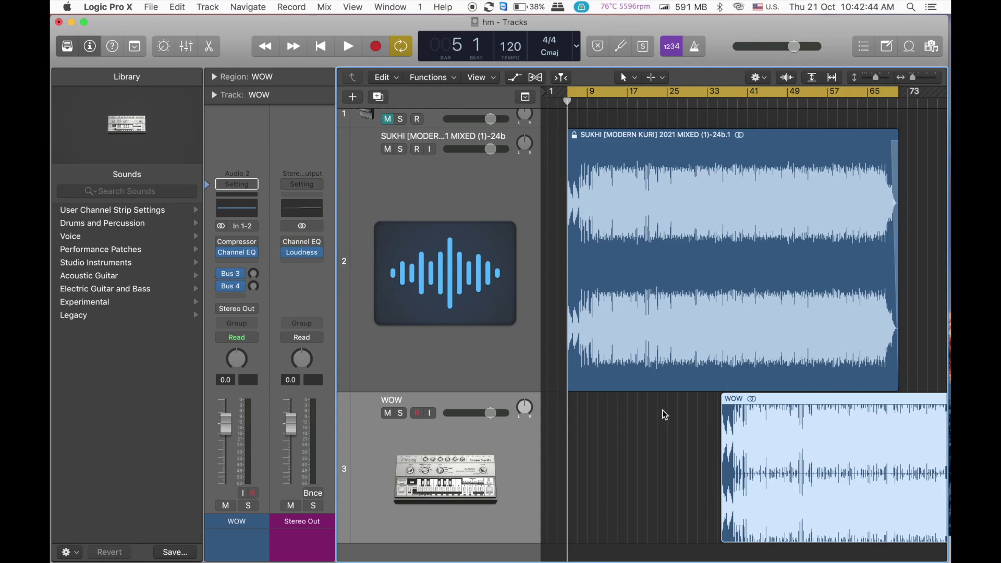
left_click(388, 151)
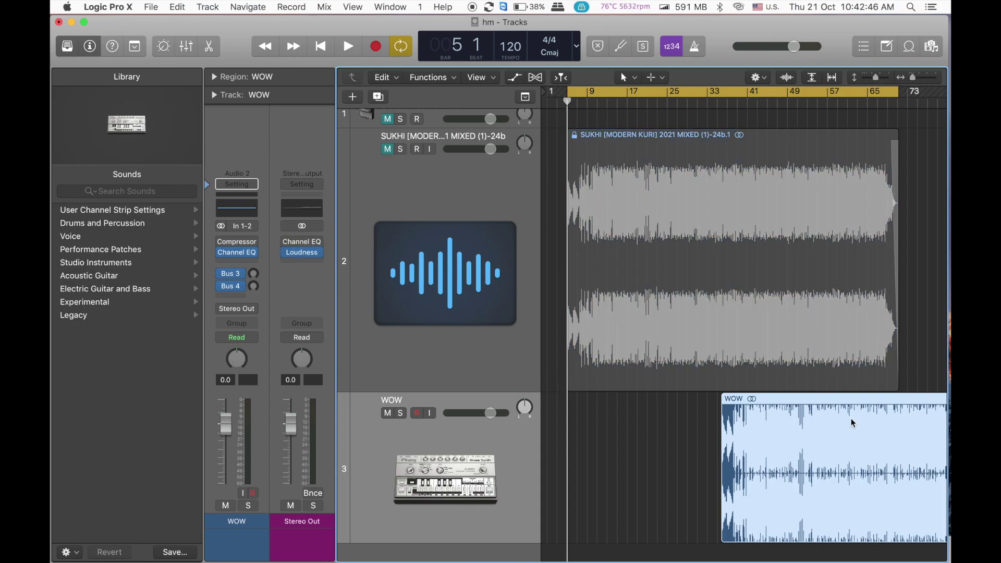
left_click_drag(871, 402, 715, 402)
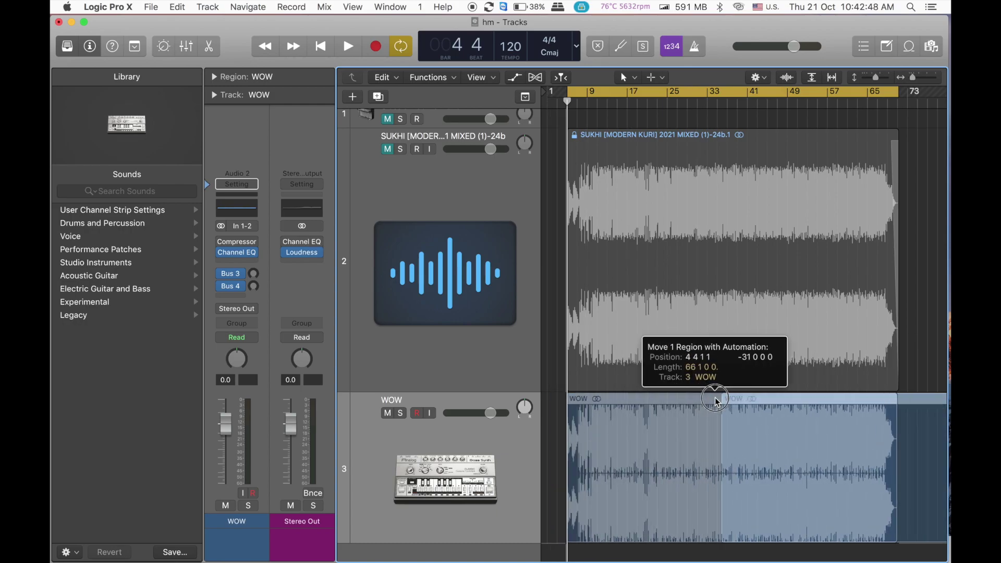
Play the WOW master from several points, including near bars 30 and 60 and the middle of the song
left_click(692, 503)
key("space")
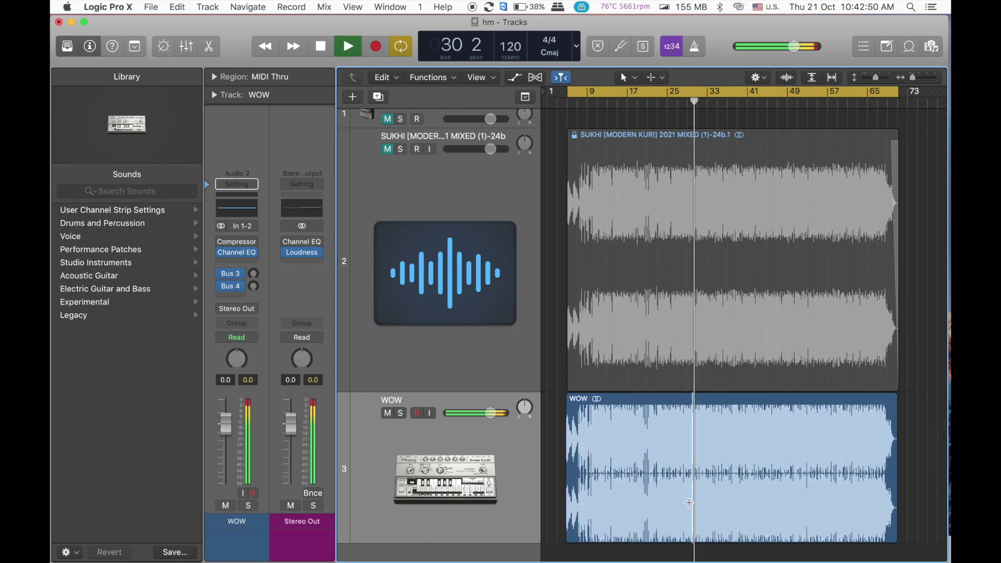
key("super+Left")
left_click(767, 520)
key("space")
key("space")
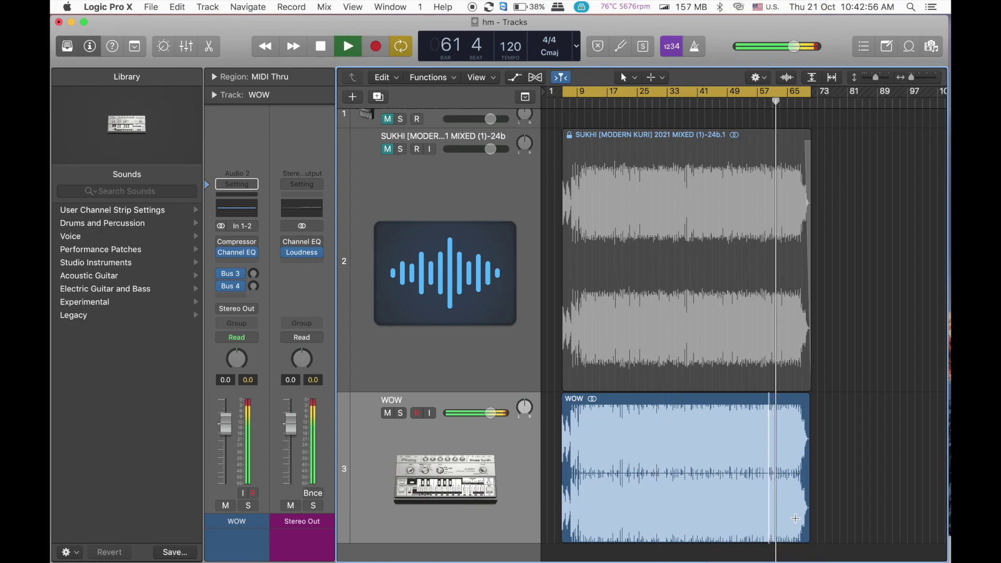
left_click(706, 517)
key("space")
key("space")
key("space")
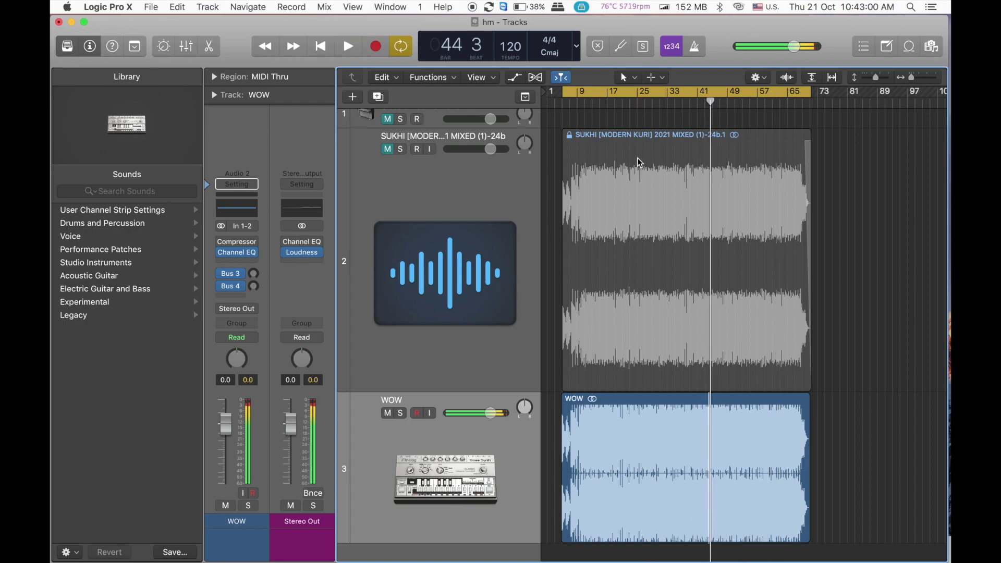
Copy the original mixed region onto the WOW track after the WOW region, at about bar 74, and play the copy
left_click(639, 162)
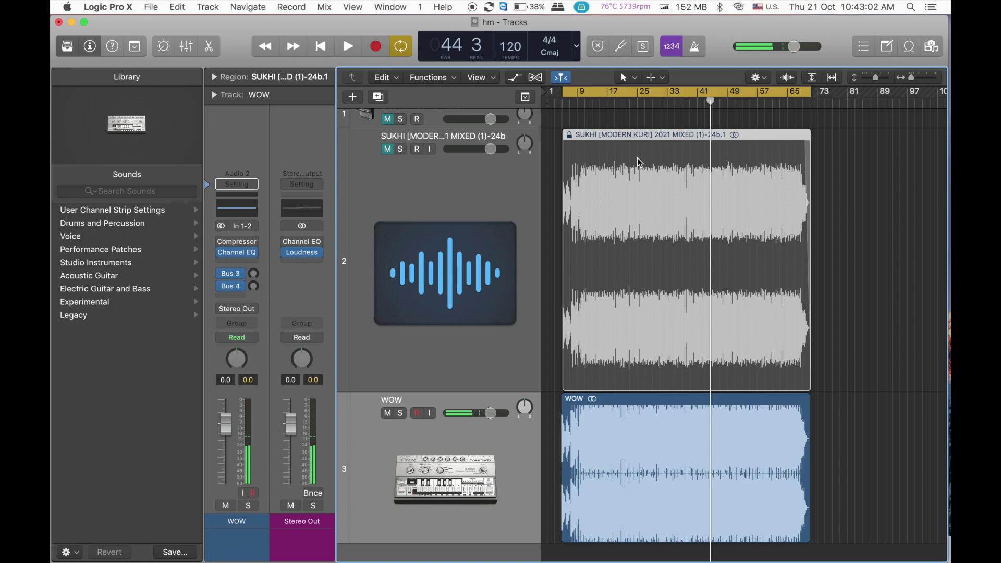
left_click_drag(640, 162, 878, 520)
left_click(879, 502)
key("space")
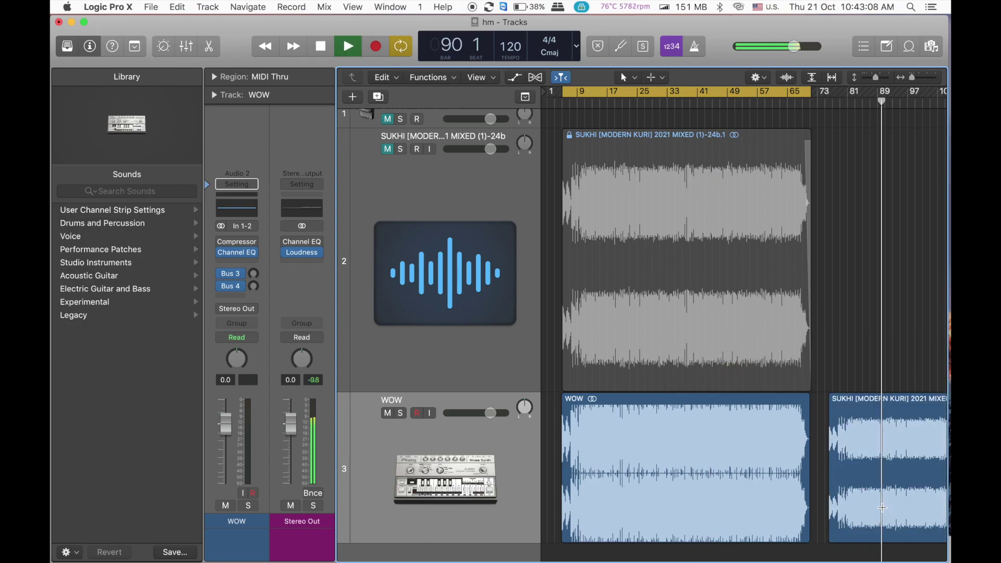
Compare the master with the mix by alternately playing the WOW region and the copied mixed region
key("super+Left")
left_click(608, 527)
key("space")
key("space")
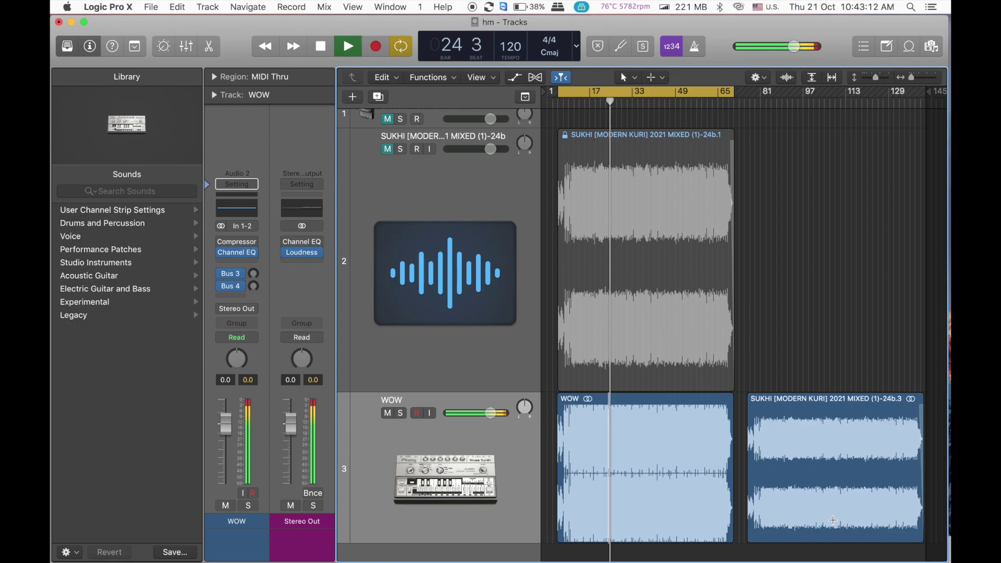
key("space")
left_click(832, 520)
key("space")
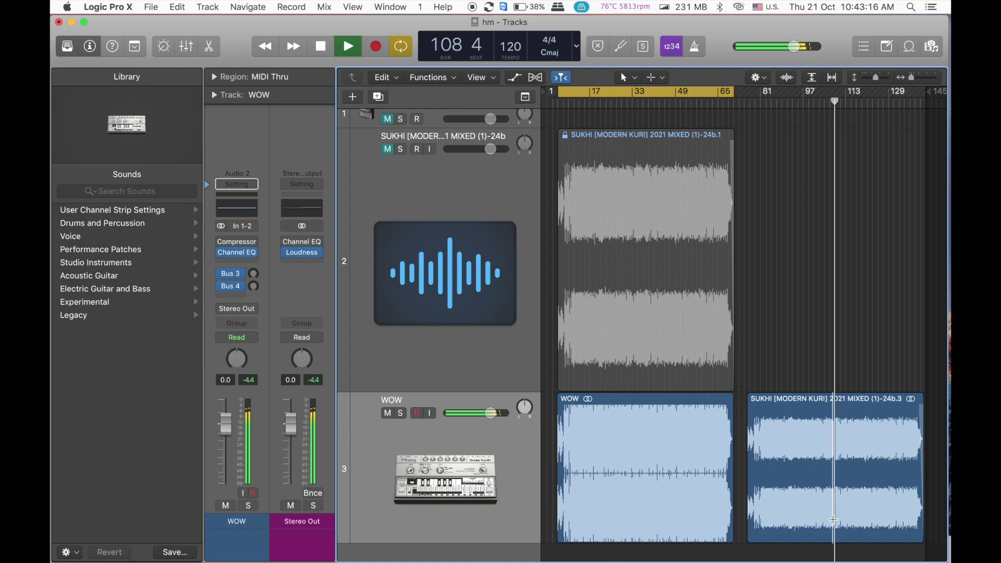
key("space")
left_click(640, 515)
key("space")
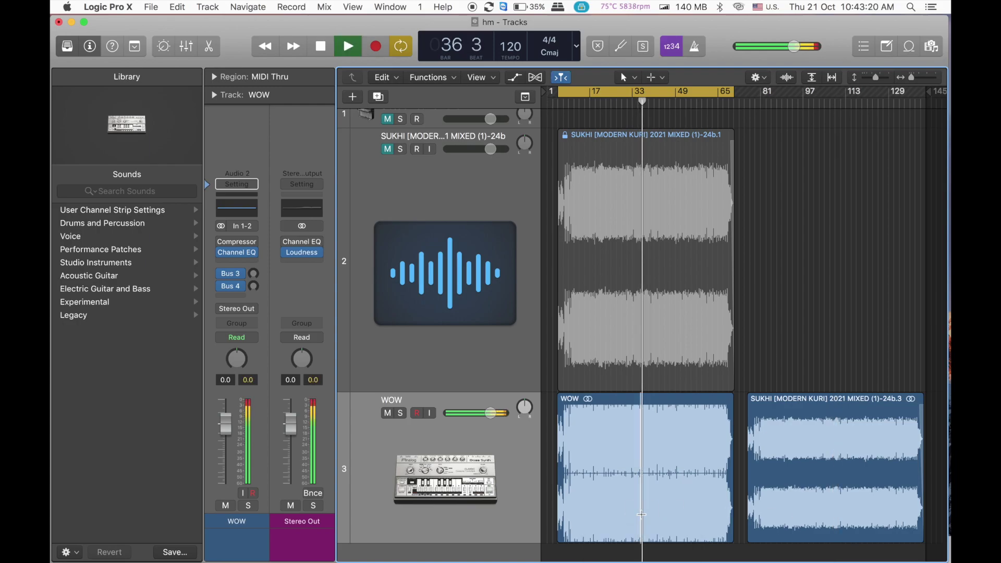
left_click(848, 512)
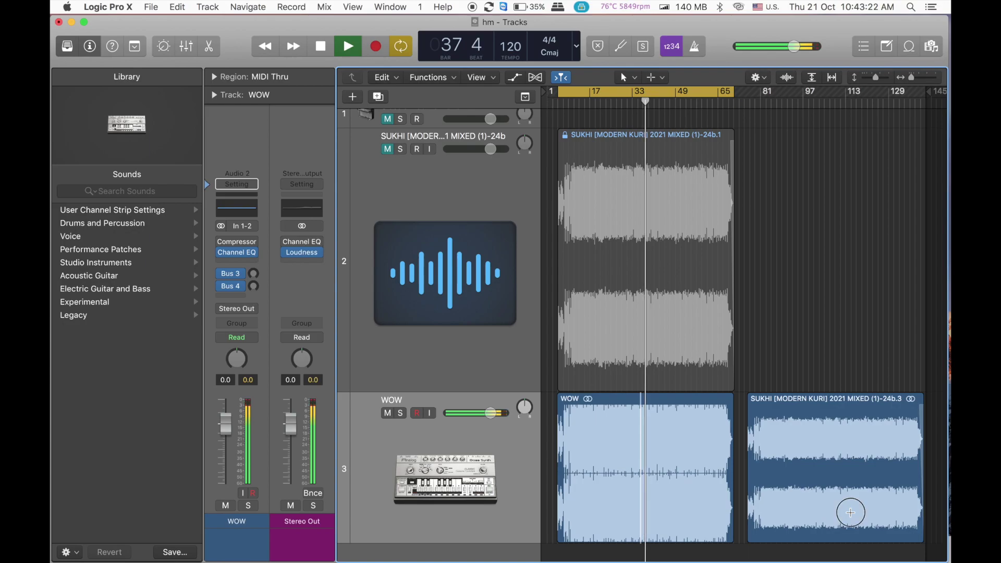
Open the Loudness Meter on Stereo Out and compare the LUFS levels of the WOW region and the copied mixed region during playback
left_click(302, 253)
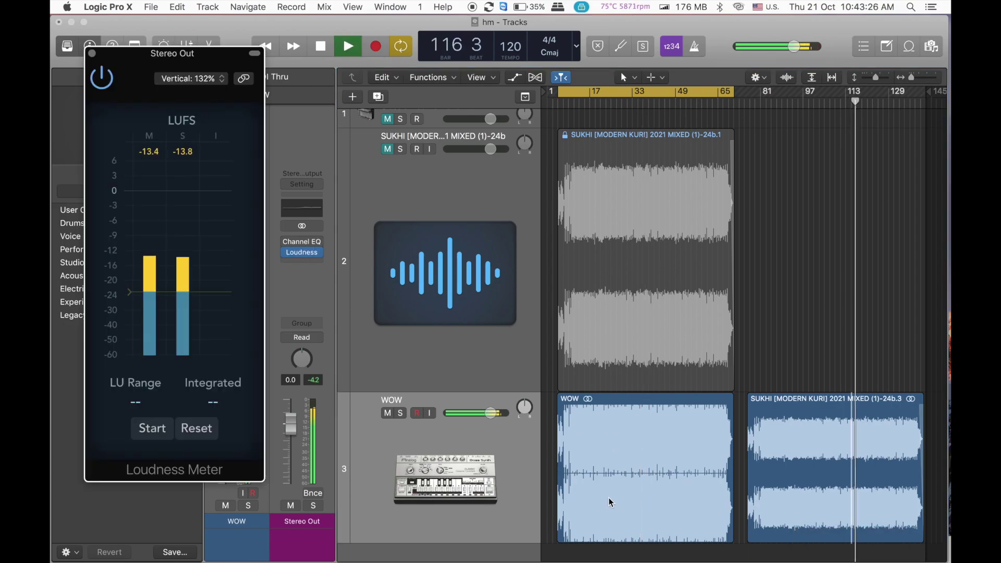
left_click(614, 511)
key("space")
key("space")
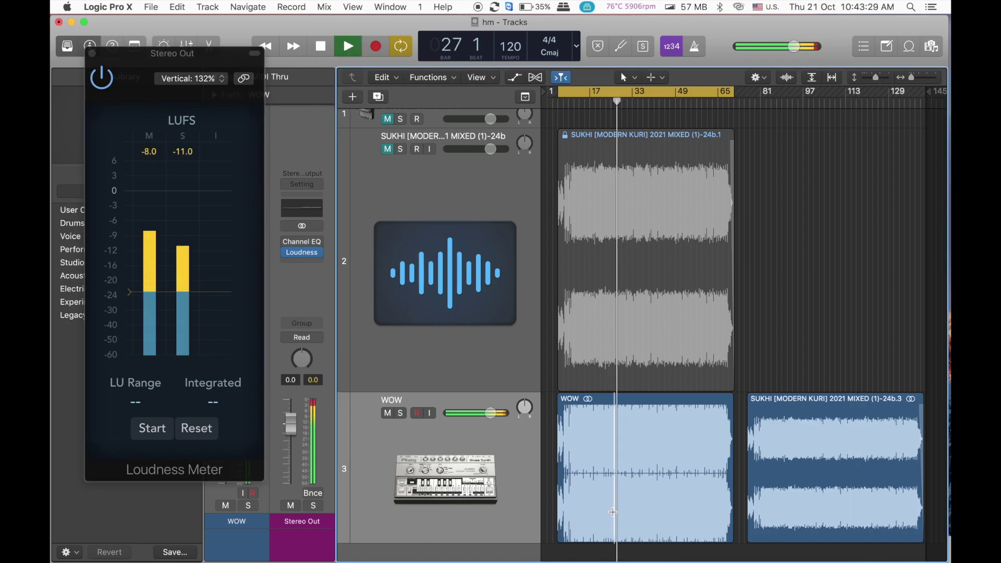
left_click(896, 527)
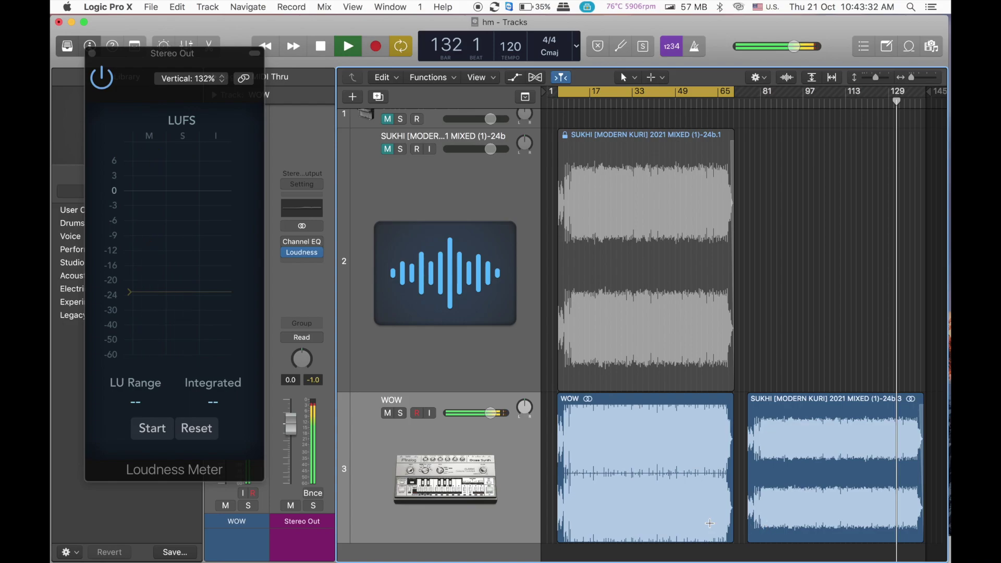
left_click(654, 514)
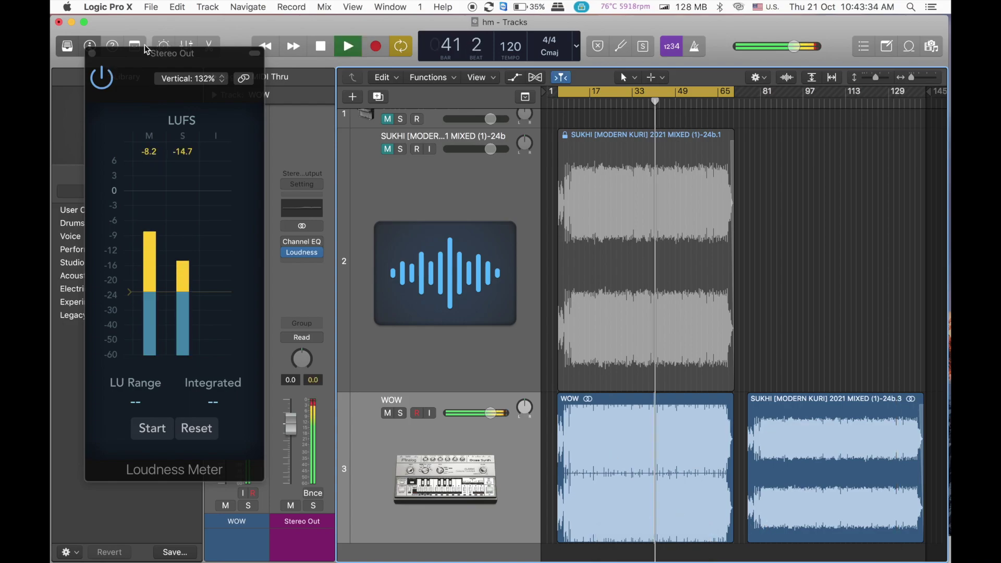